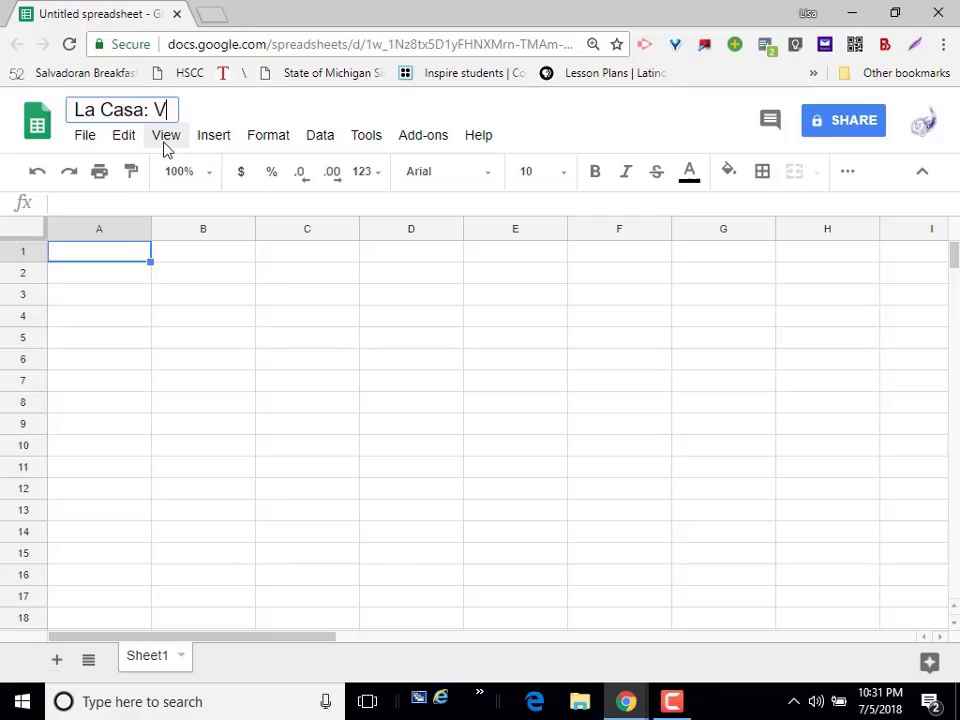
- Name the spreadsheet La Casa: Vocabulario and load the Flippity Flashcards template into it
key("Return")
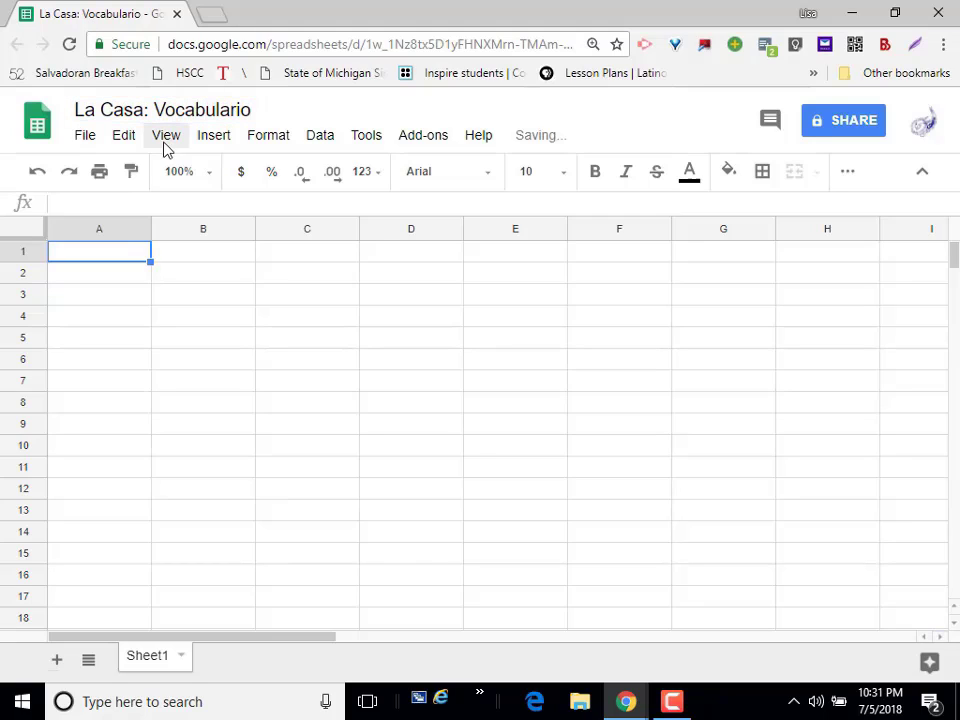
left_click(424, 140)
mouse_move(446, 222)
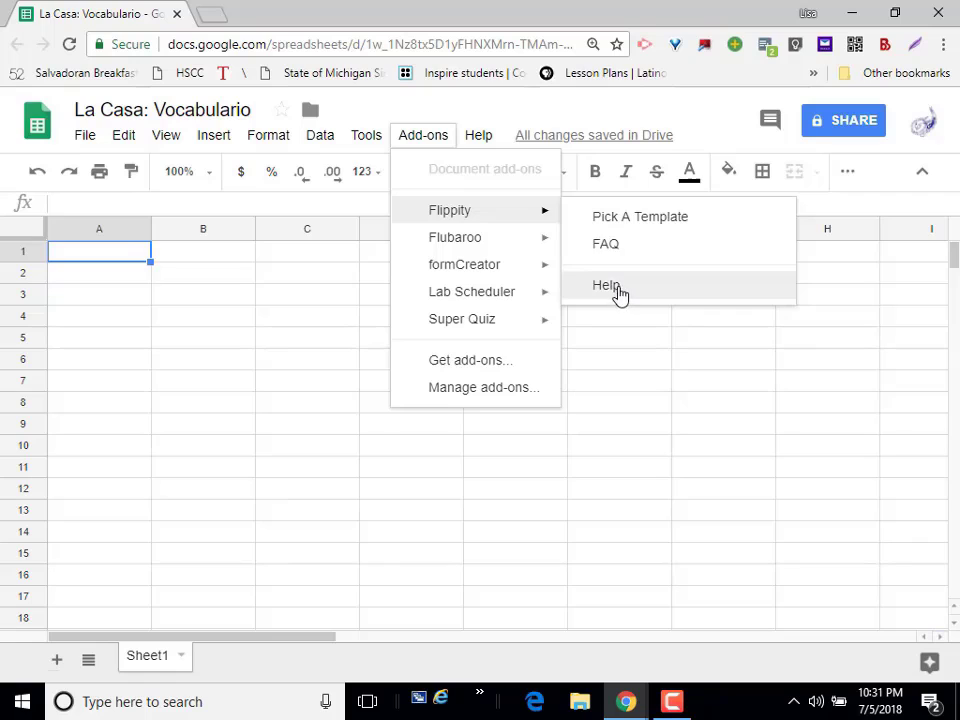
left_click(617, 222)
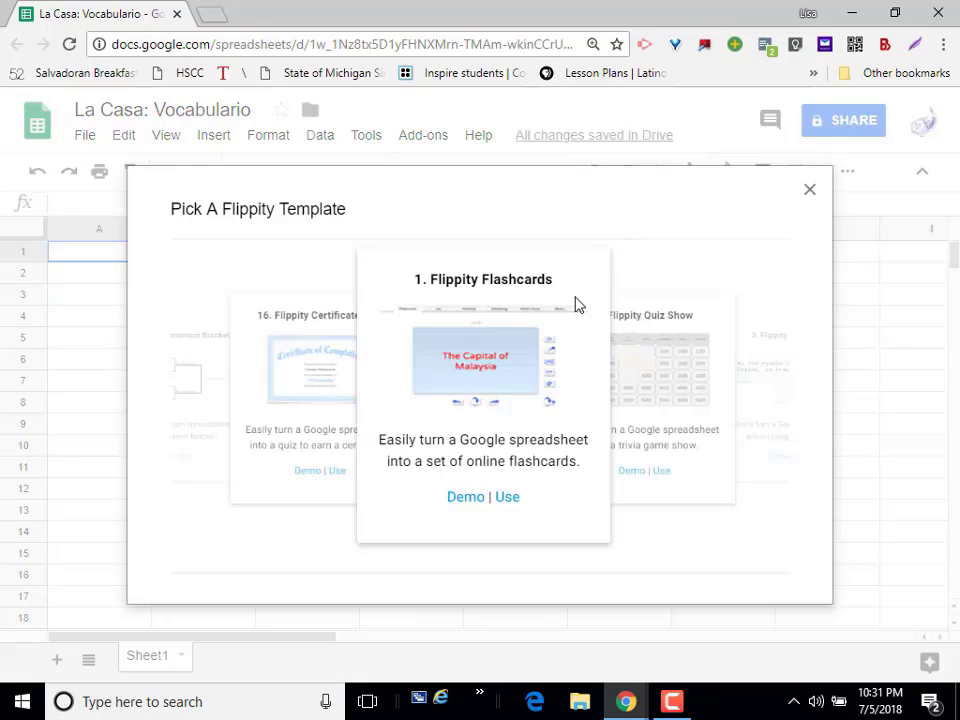
left_click(507, 497)
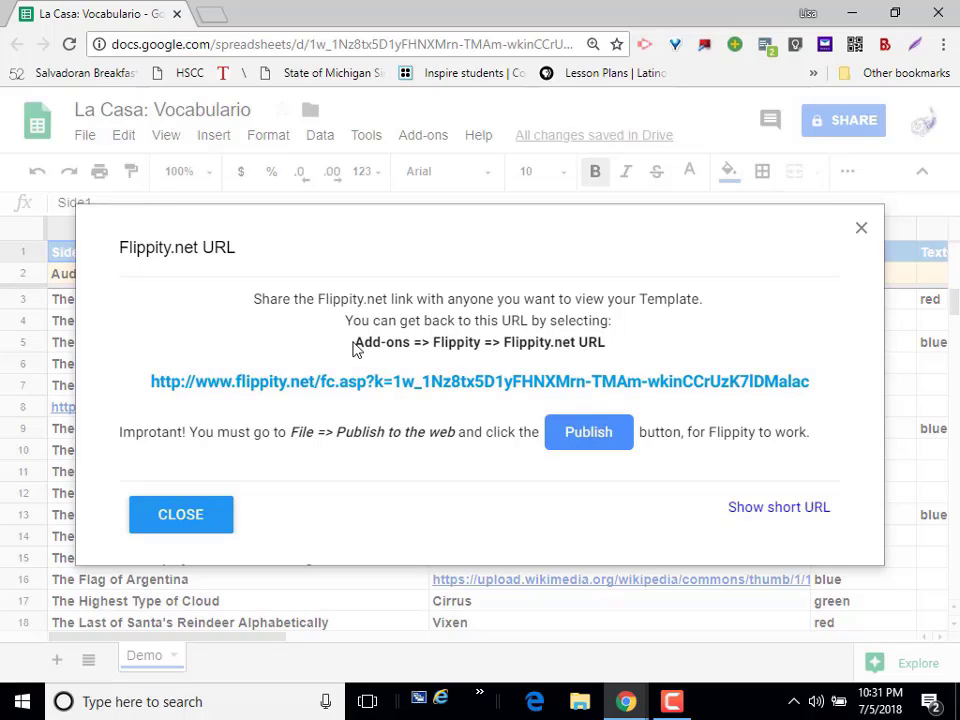
- Copy the link address of the Flippity.net URL and close the dialog
left_click_drag(354, 342, 683, 351)
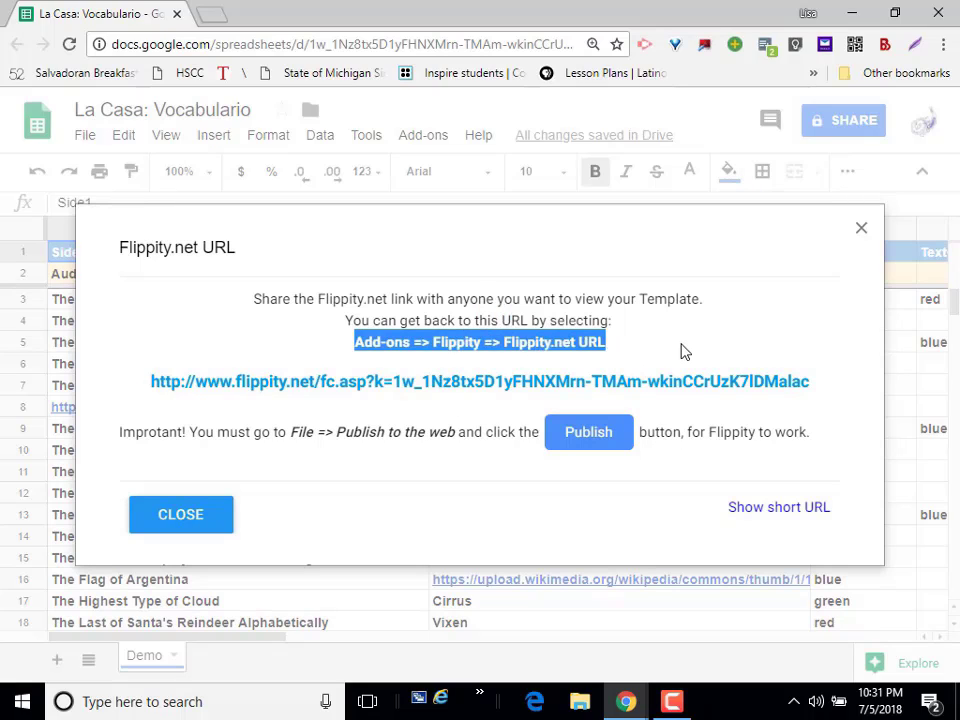
left_click(683, 351)
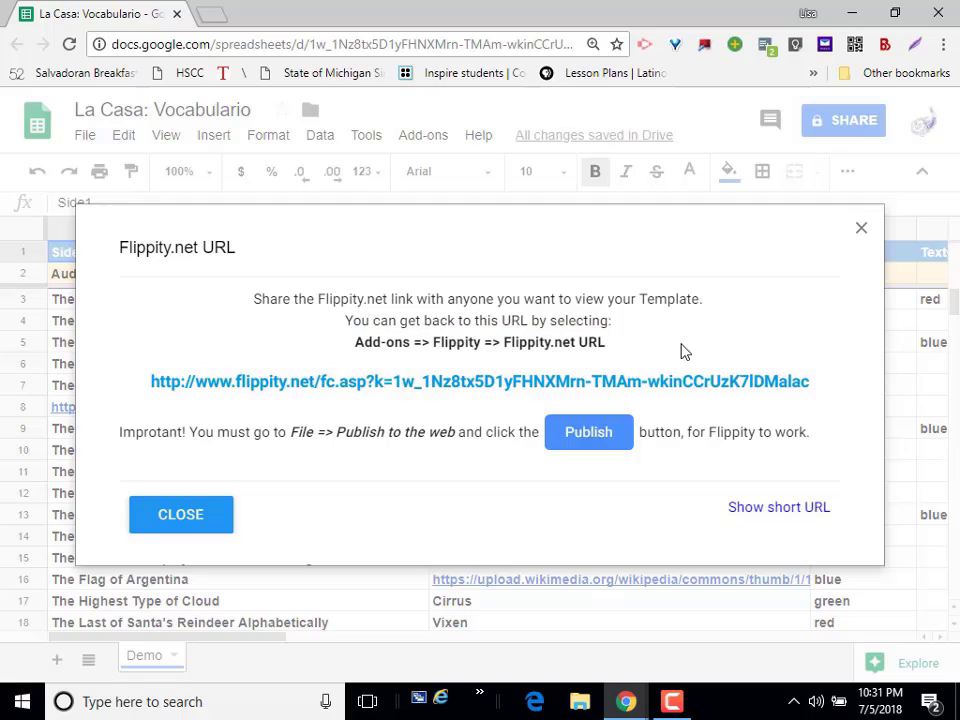
right_click(590, 390)
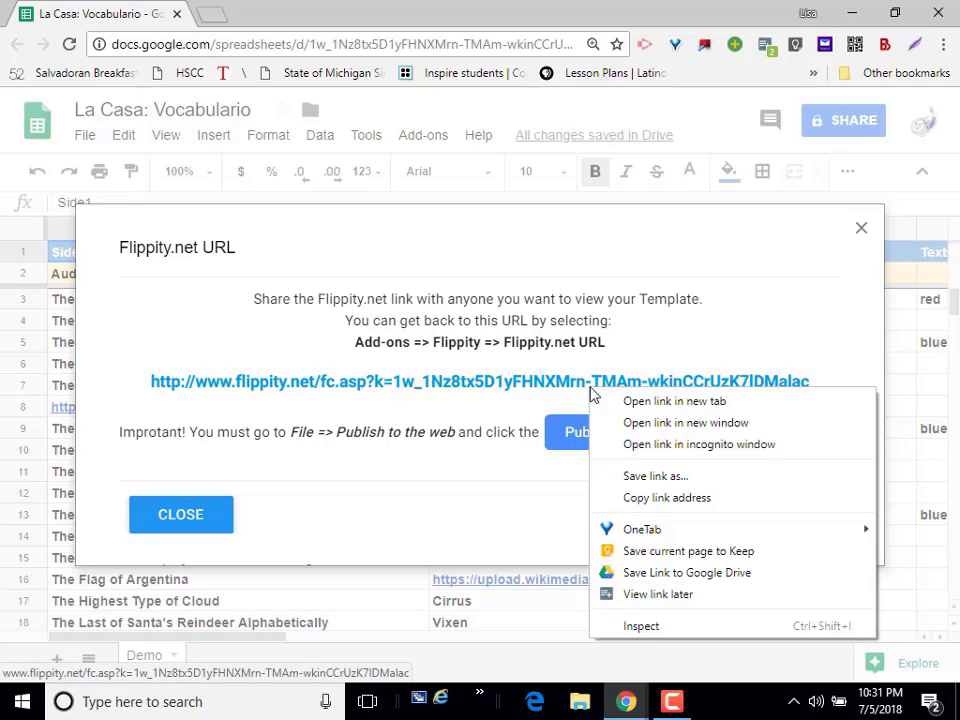
left_click(648, 498)
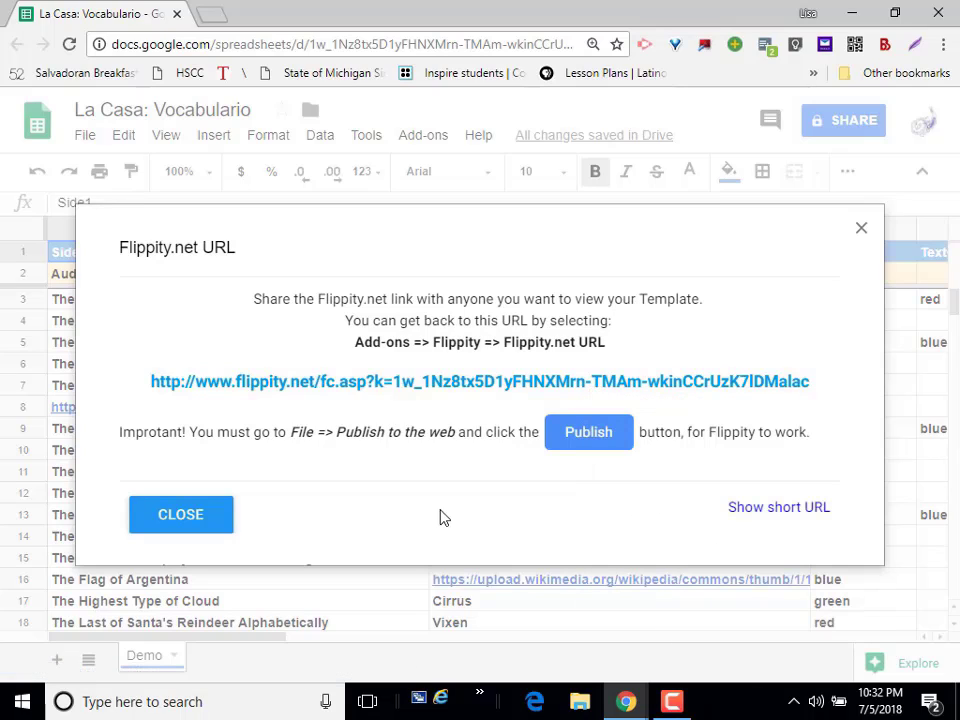
left_click(206, 524)
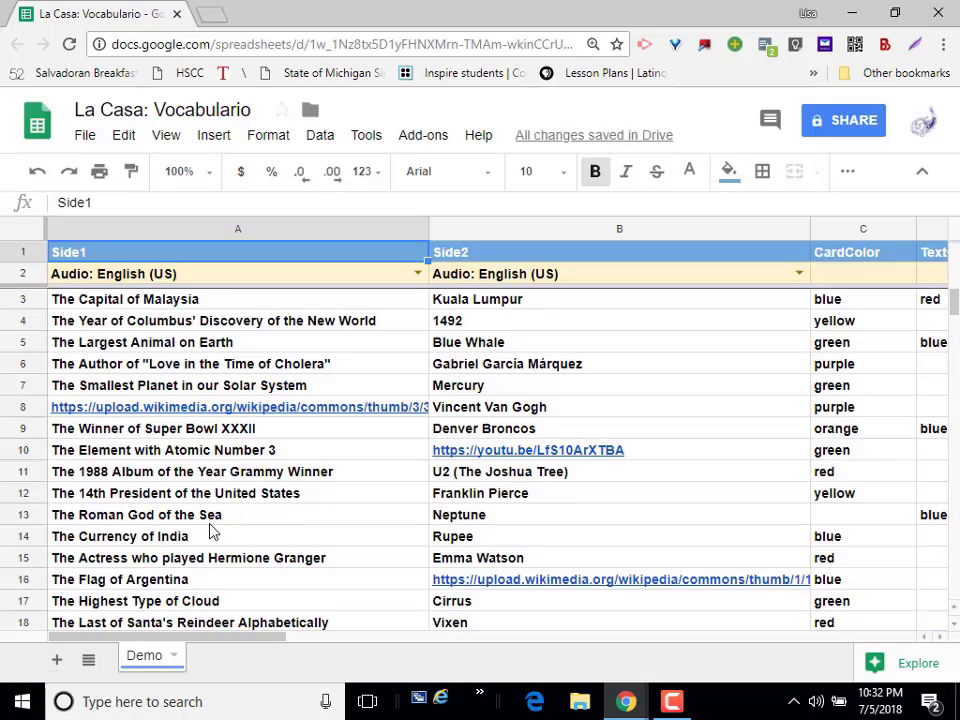
- Set the Side1 column's audio language to Audio: Spanish
left_click(235, 281)
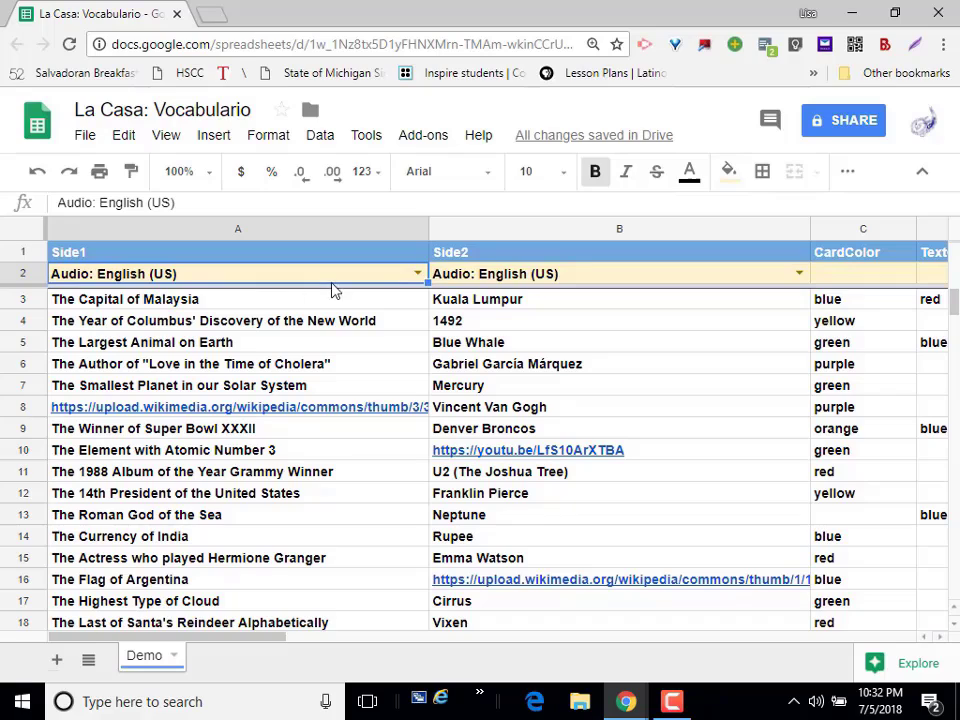
left_click(417, 274)
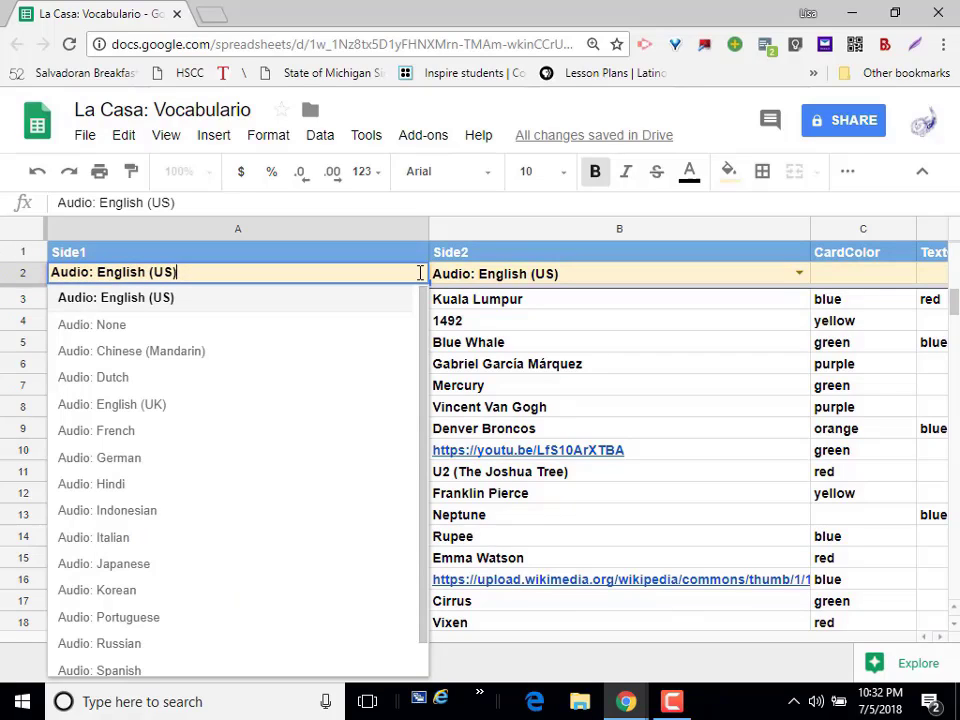
key("Escape")
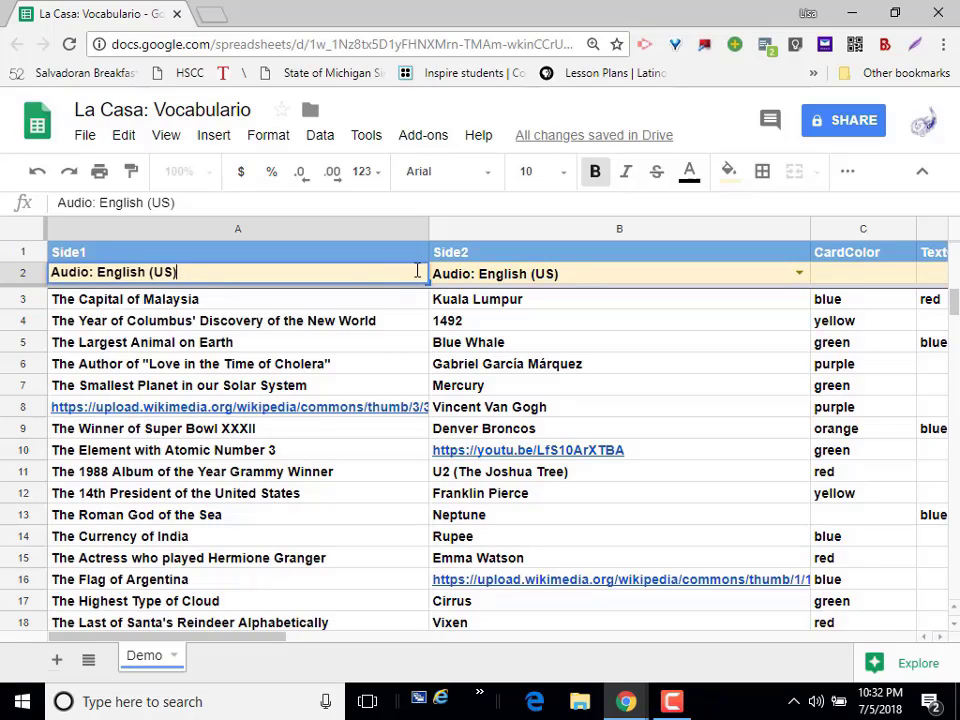
left_click(366, 304)
left_click(417, 273)
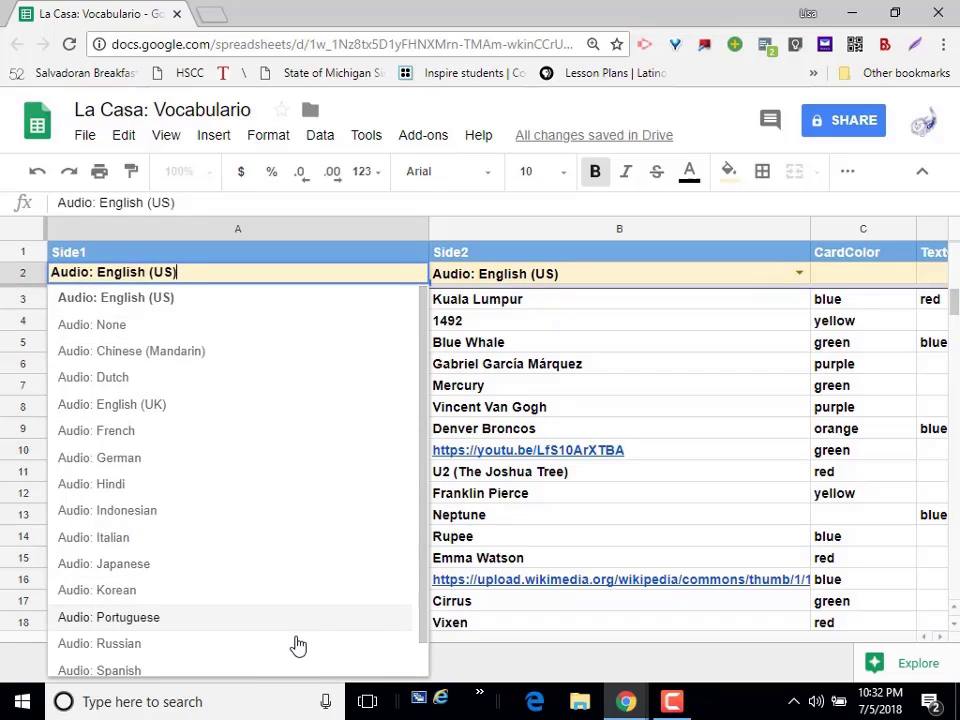
left_click(268, 668)
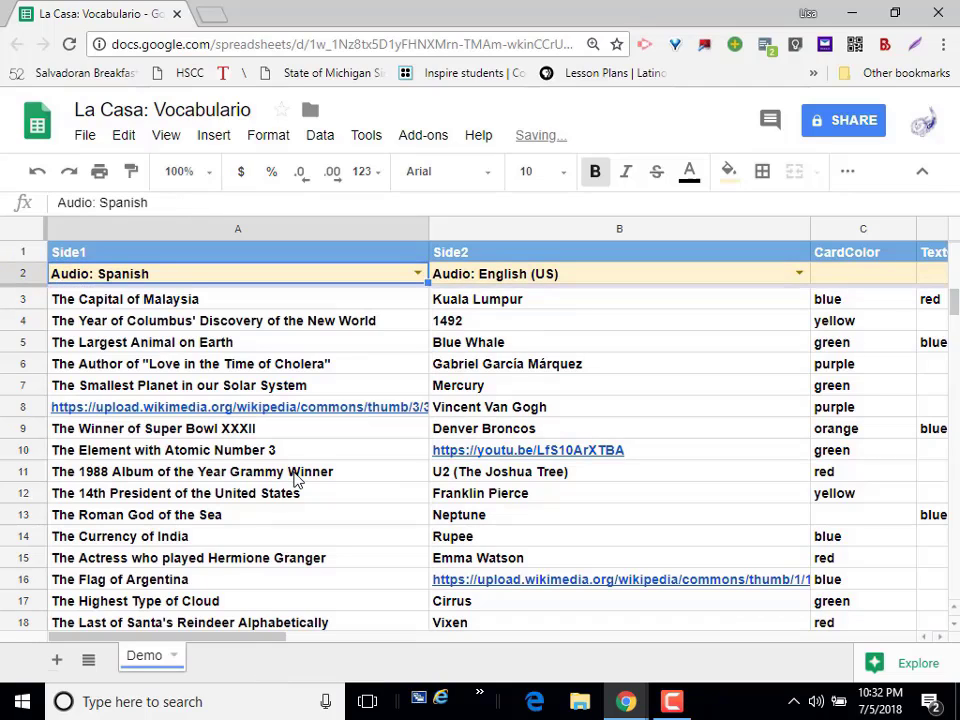
- Clear the sample flashcard contents of the Side1 and Side2 columns from row 3 to row 29
left_click(152, 302)
left_click_drag(155, 303, 461, 499)
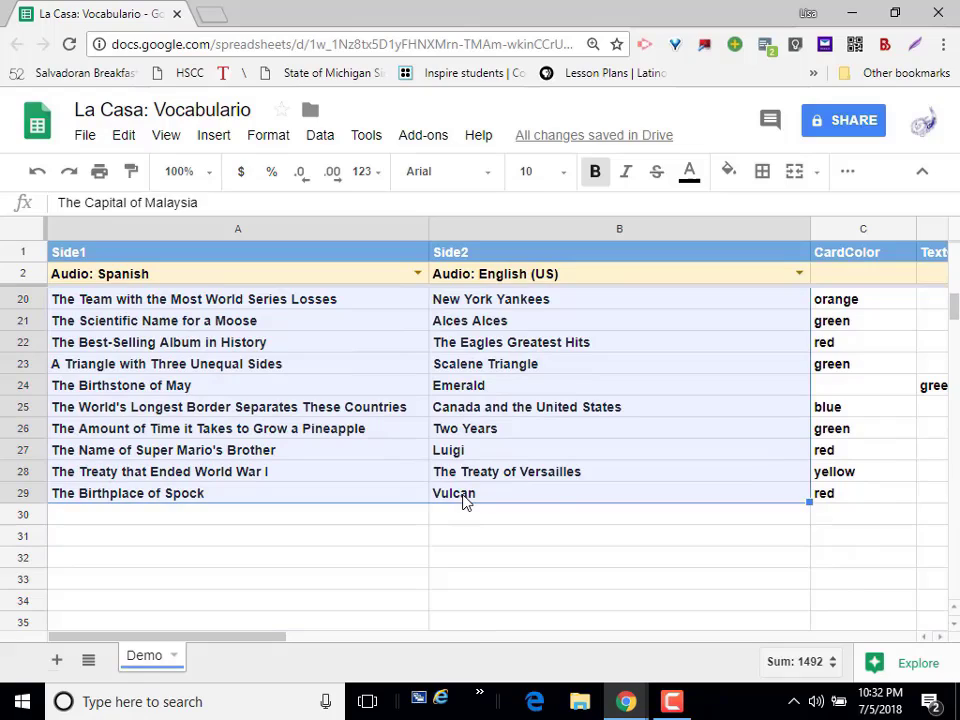
key("Delete")
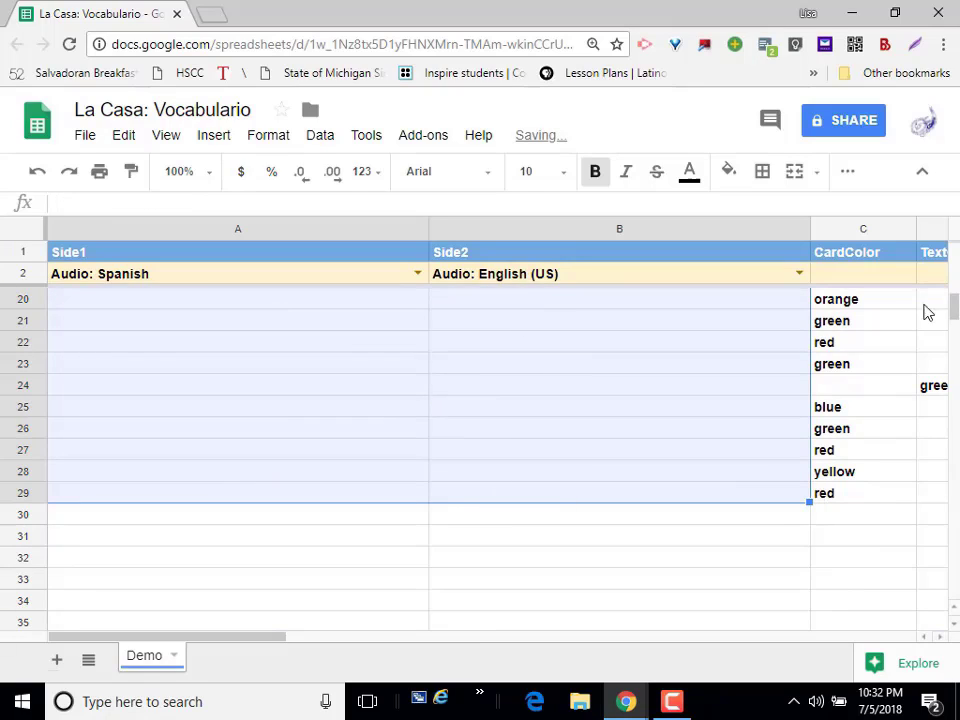
- Fill rows 3 to 11 with la casa, la cocina, el garaje, el dormitorio, el comedor, la puerta, la ventana, la ducha, el inodoro and English translations
left_click_drag(957, 307, 938, 226)
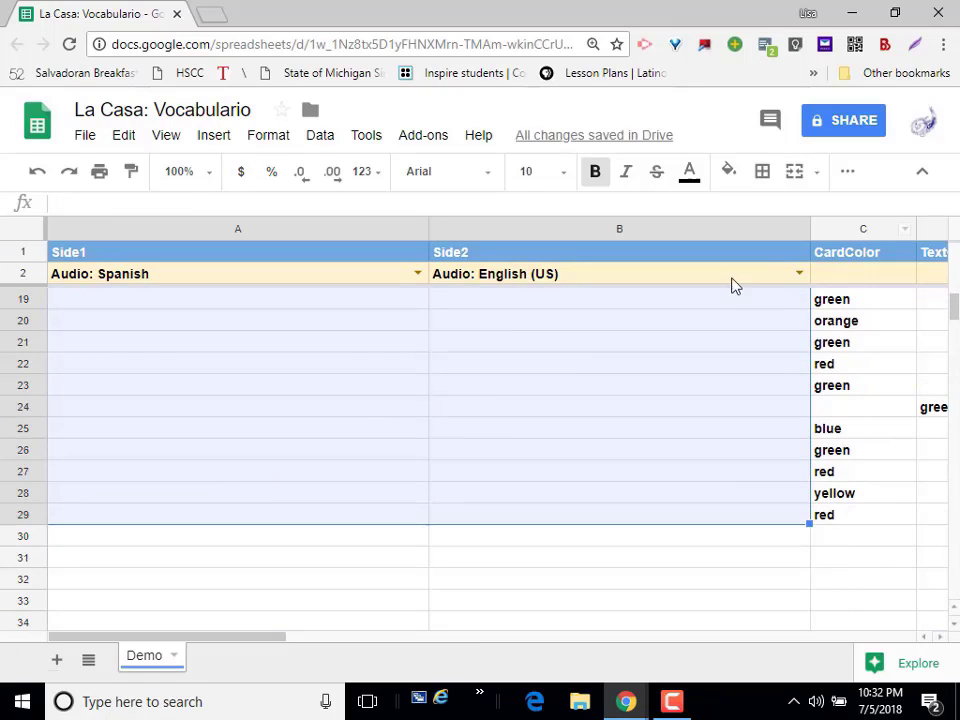
left_click(617, 327)
scroll(617, 327, "up", 5)
left_click(304, 298)
type("la casa")
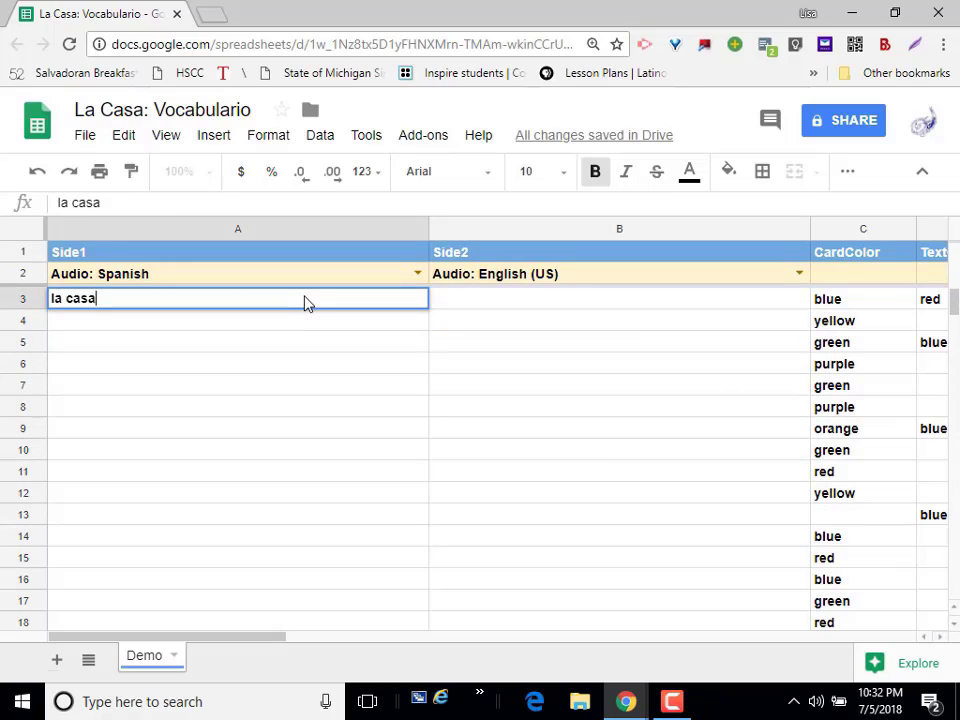
key("Tab")
type("house")
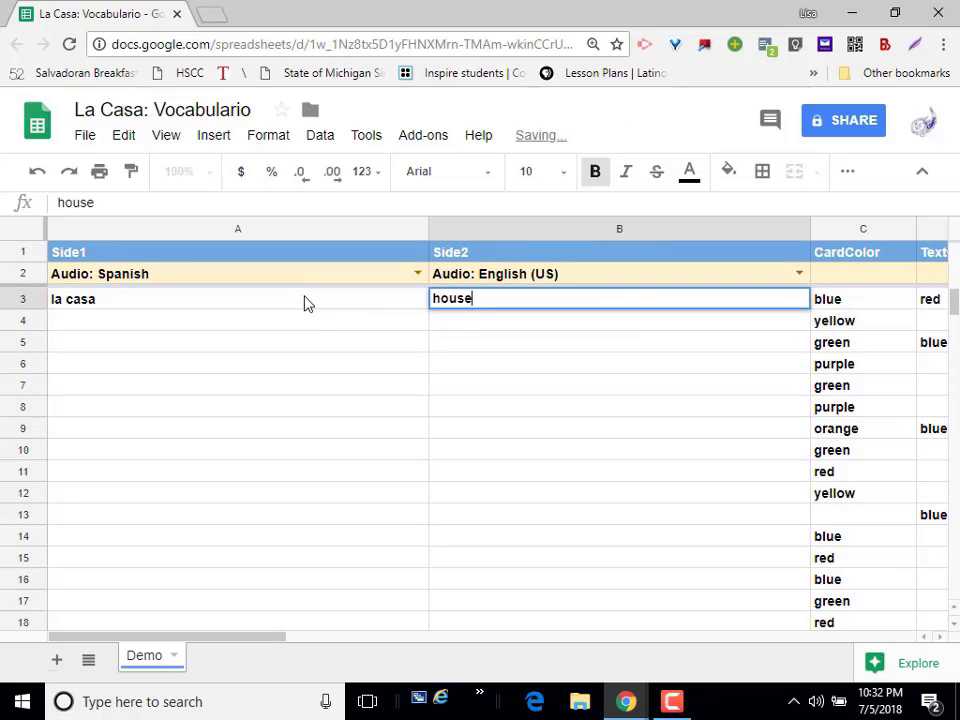
key("Return")
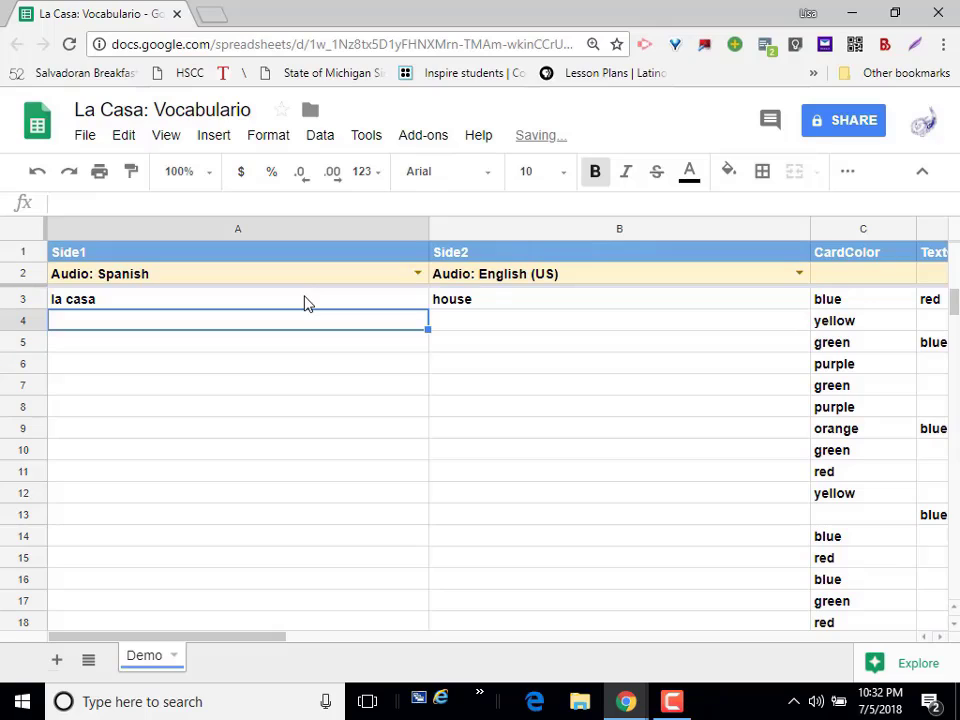
type("la cocina")
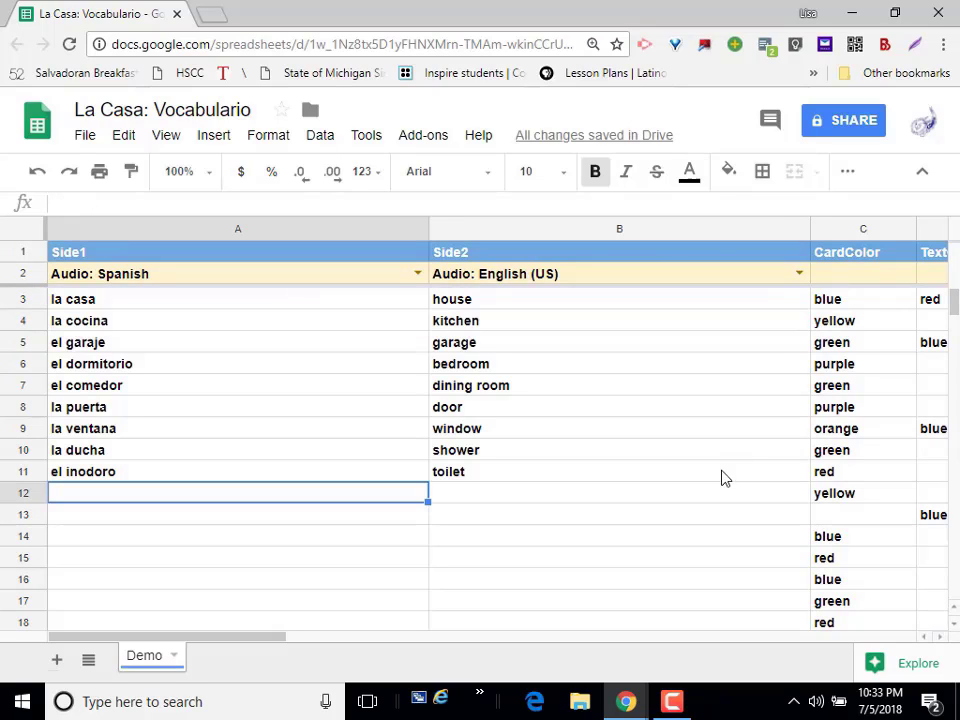
- Look over the CardColor and TextColor entries for the vocabulary rows, then return to the Side1 column
left_click(834, 300)
key("Right")
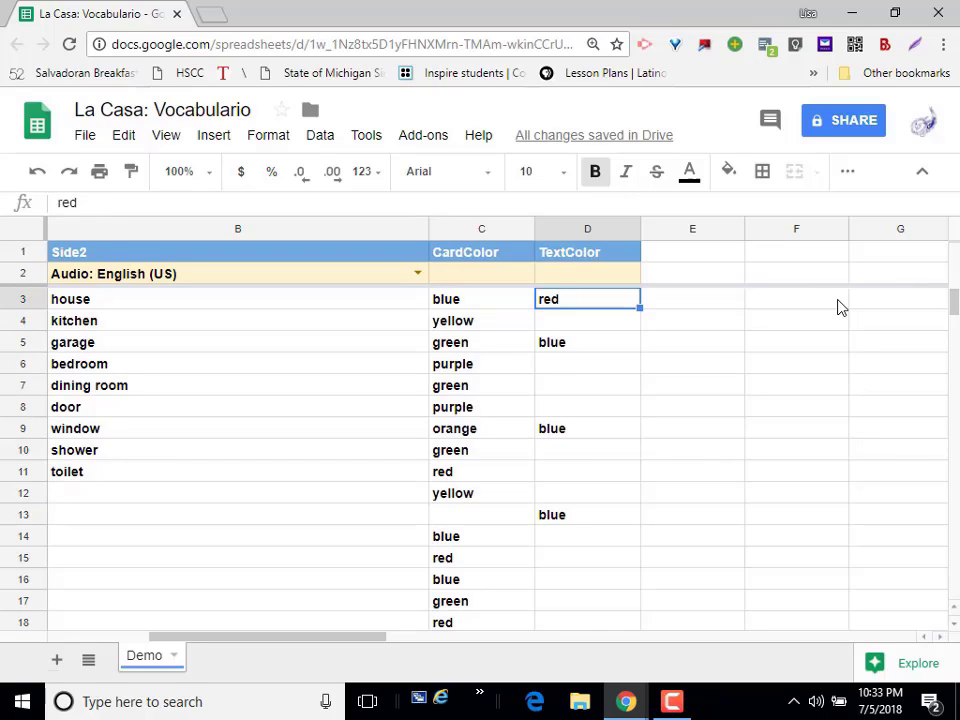
key("Down")
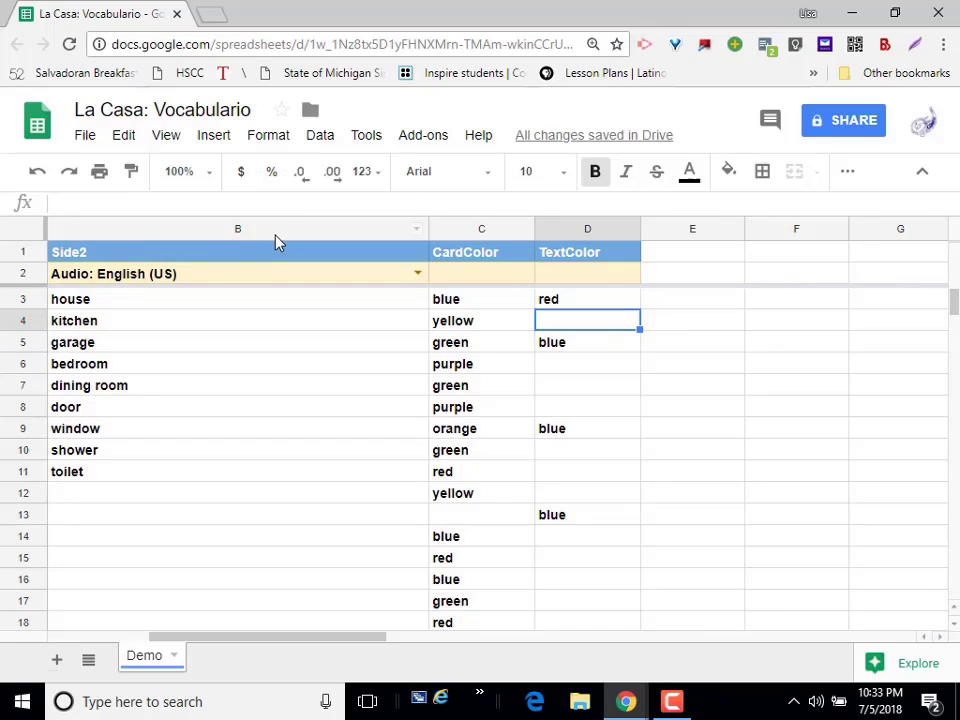
key("Left")
key("Left")
key("Left")
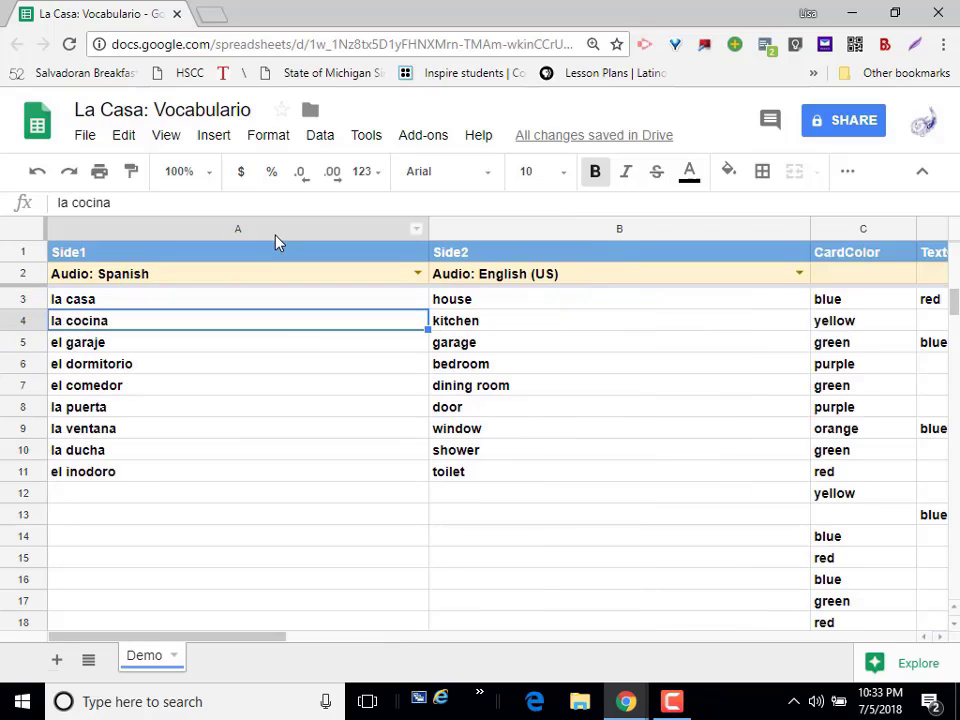
- Publish the entire document to the web as a web page, confirm it and close the publishing dialog
left_click(93, 145)
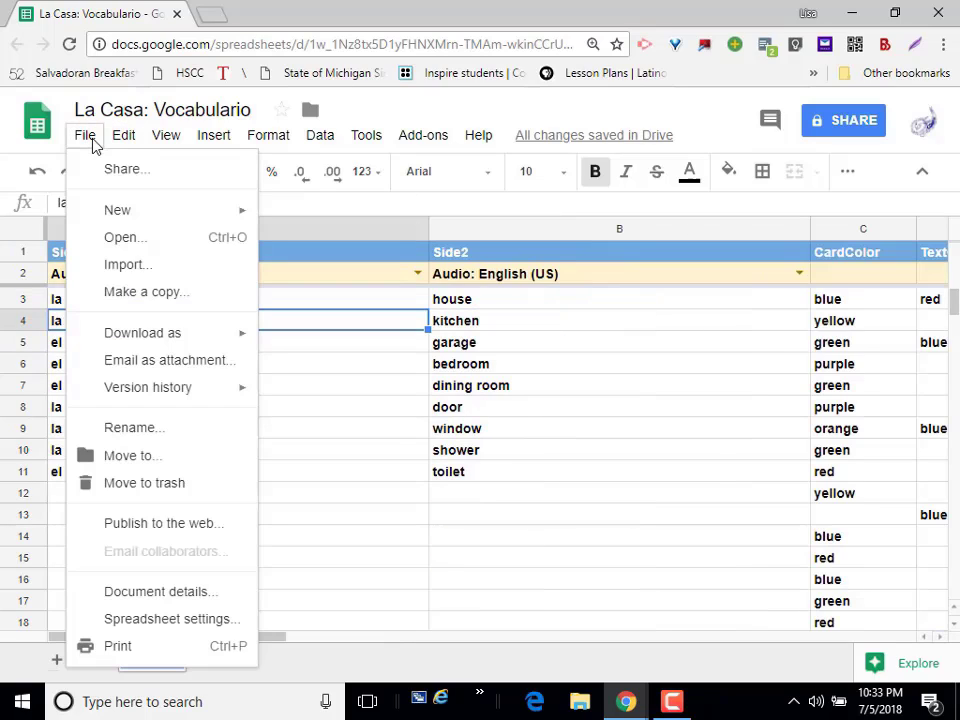
left_click(93, 145)
left_click(85, 135)
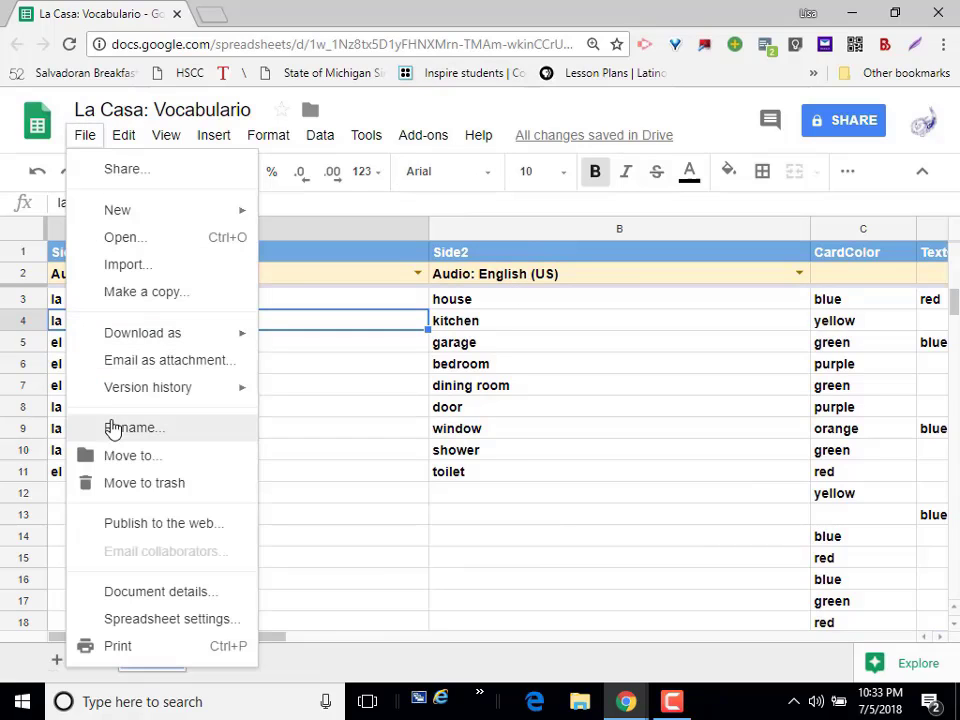
left_click(126, 526)
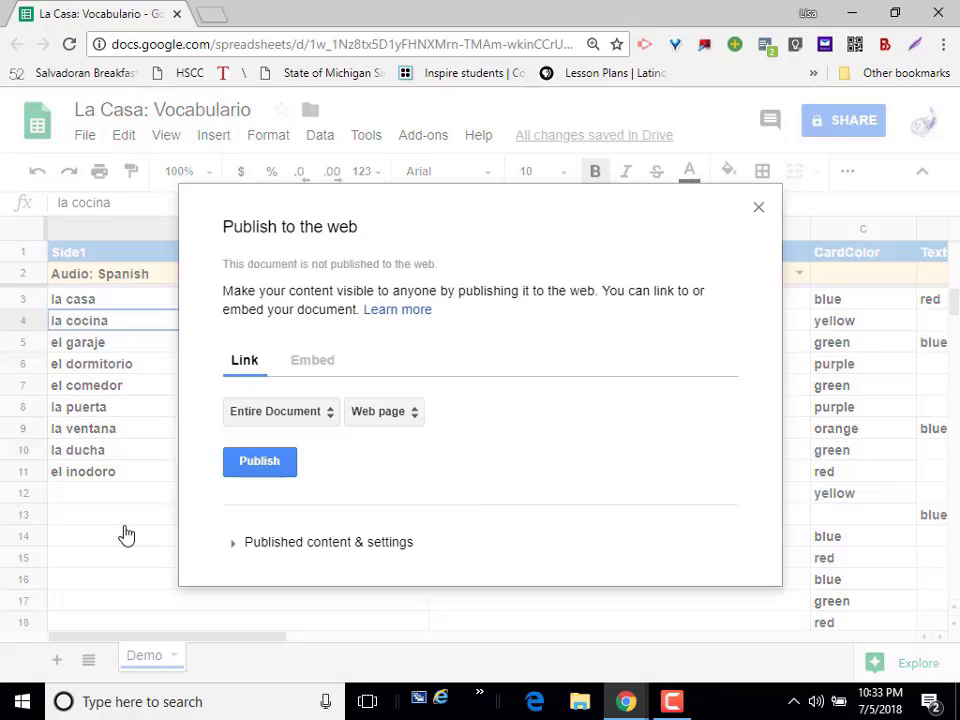
left_click(277, 466)
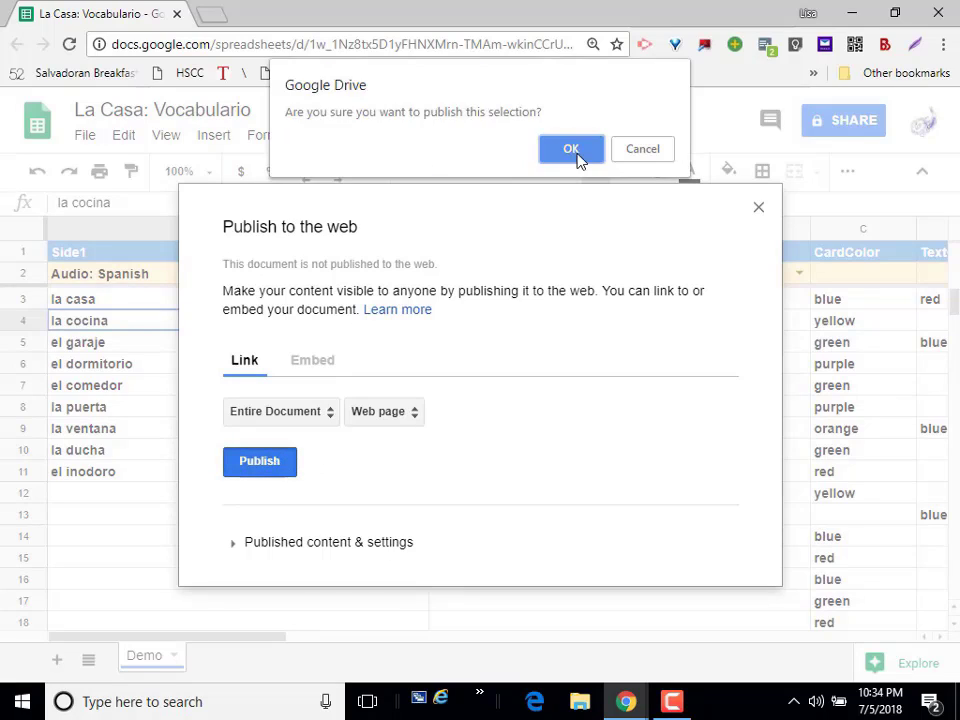
left_click(577, 156)
left_click(758, 206)
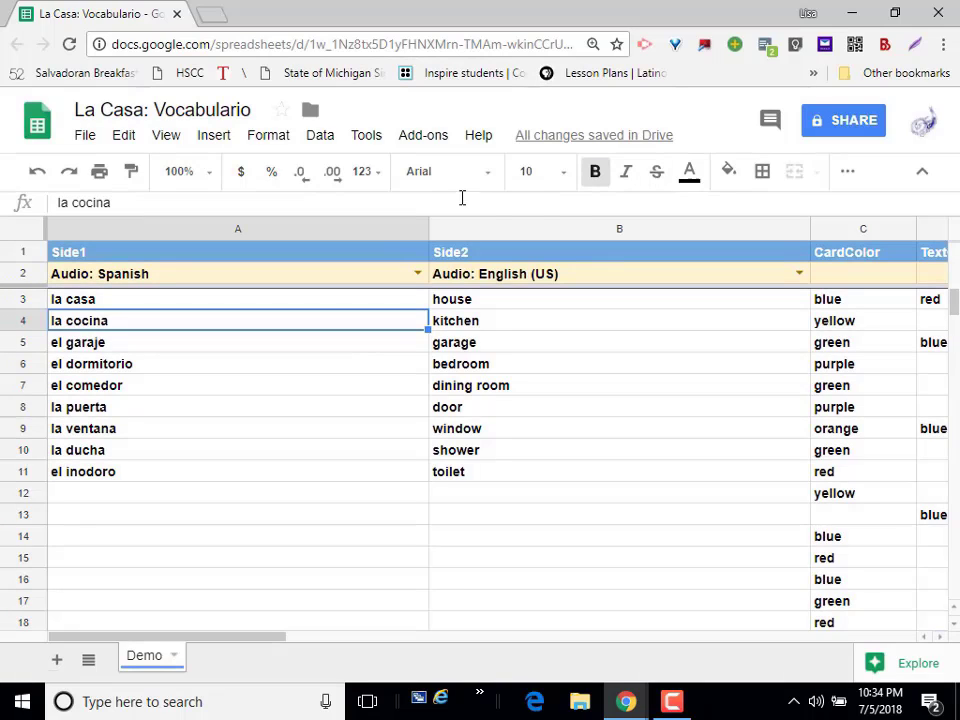
- Bring up the Flippity.net URL again through the add-on, review the shareable link and close the dialog
left_click(428, 136)
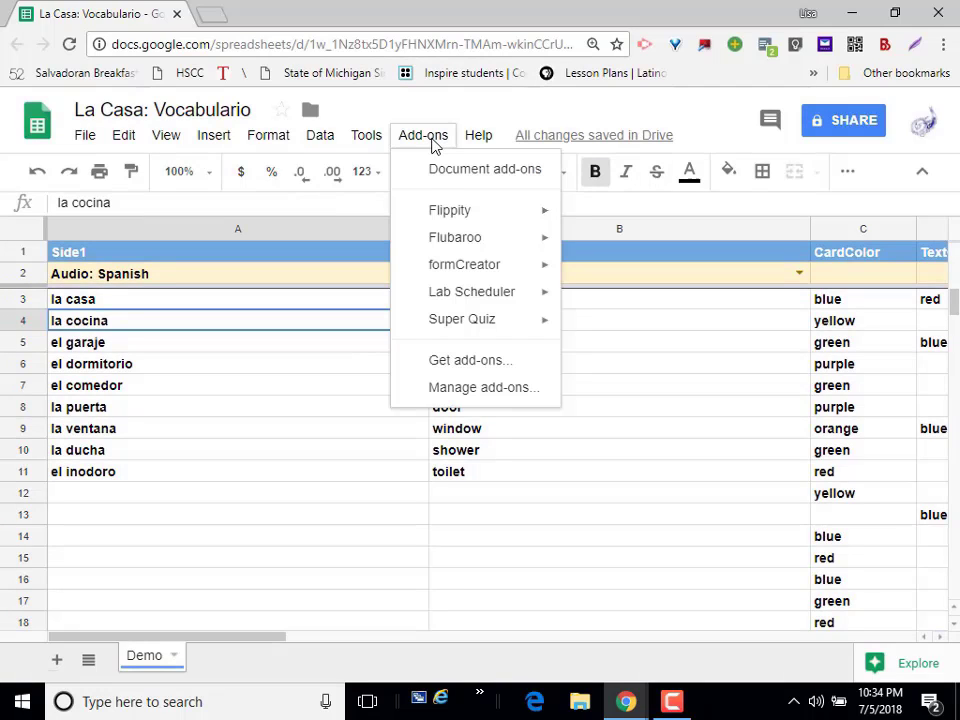
mouse_move(463, 217)
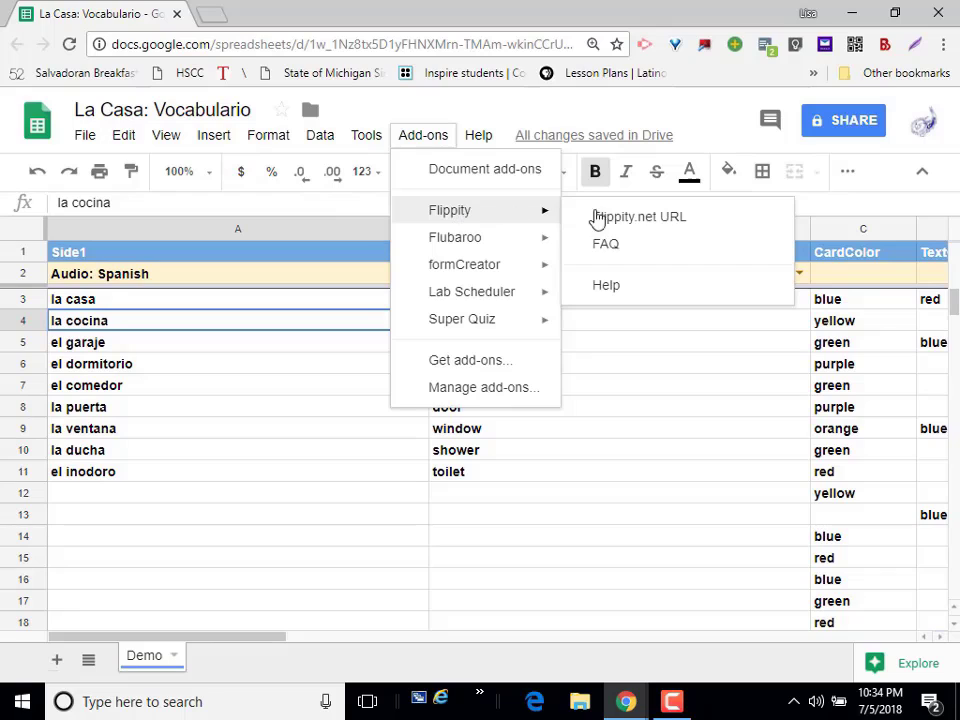
left_click(648, 218)
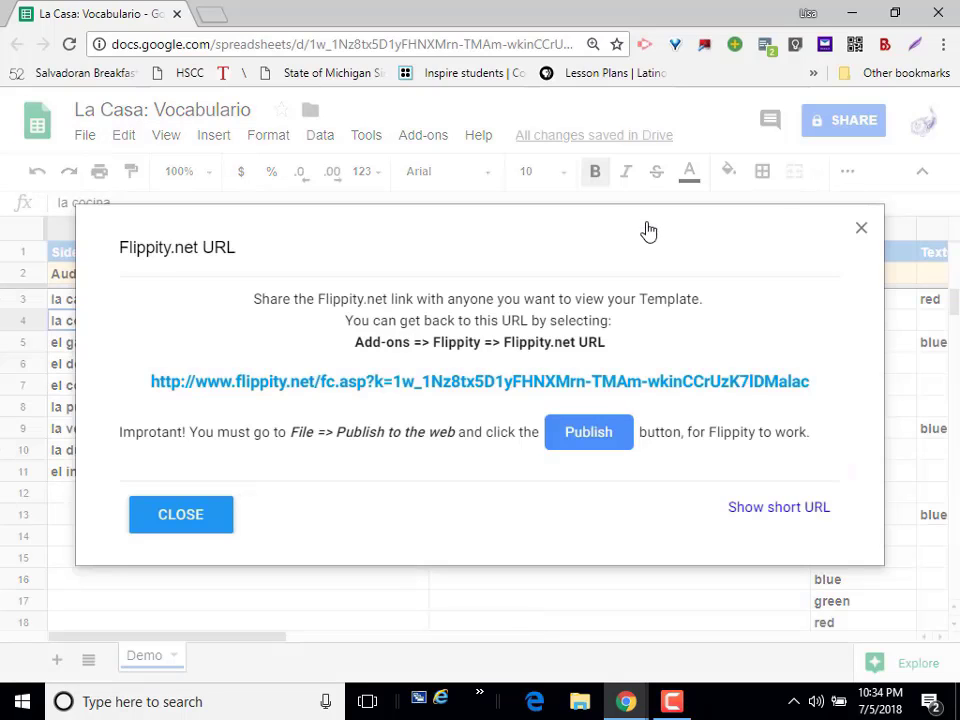
left_click(860, 231)
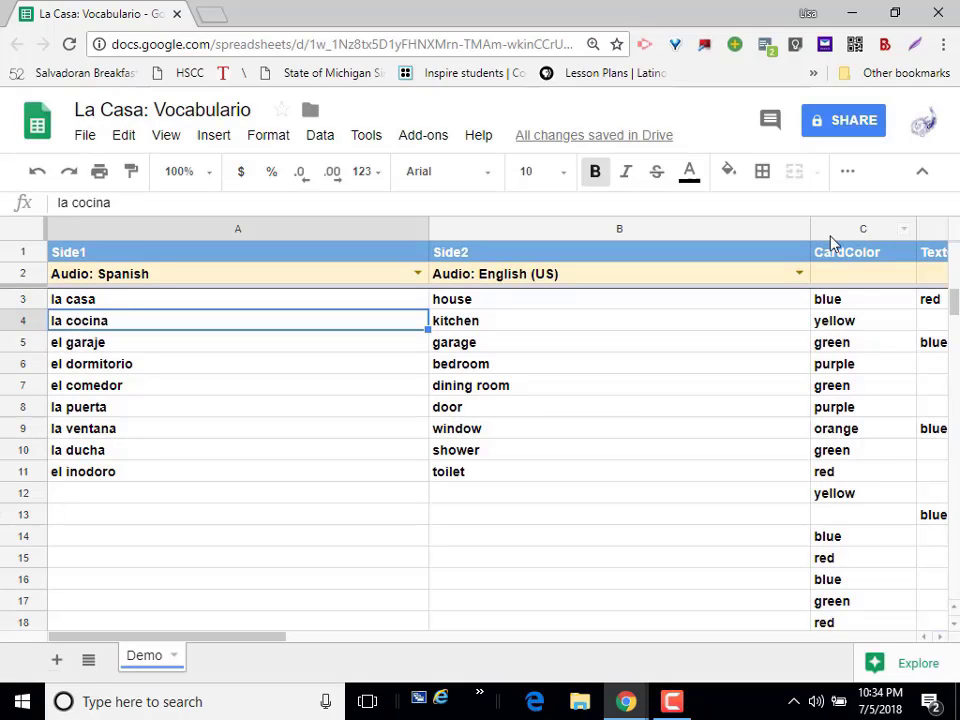
- Switch to Microsoft Edge and load the copied Flippity flashcard link from the address bar
left_click(538, 706)
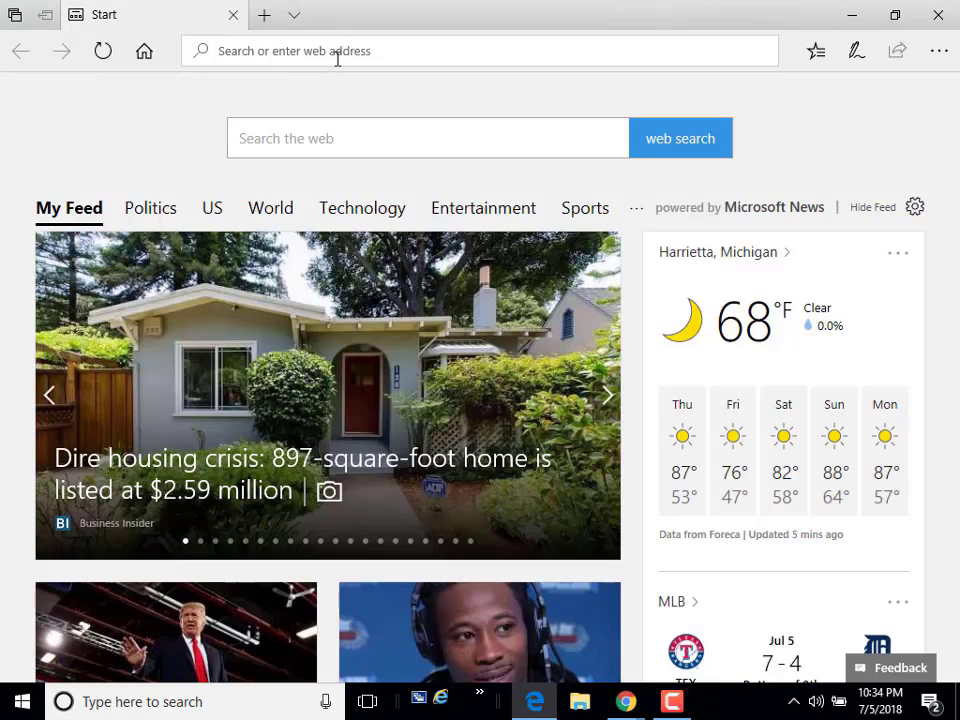
right_click(337, 58)
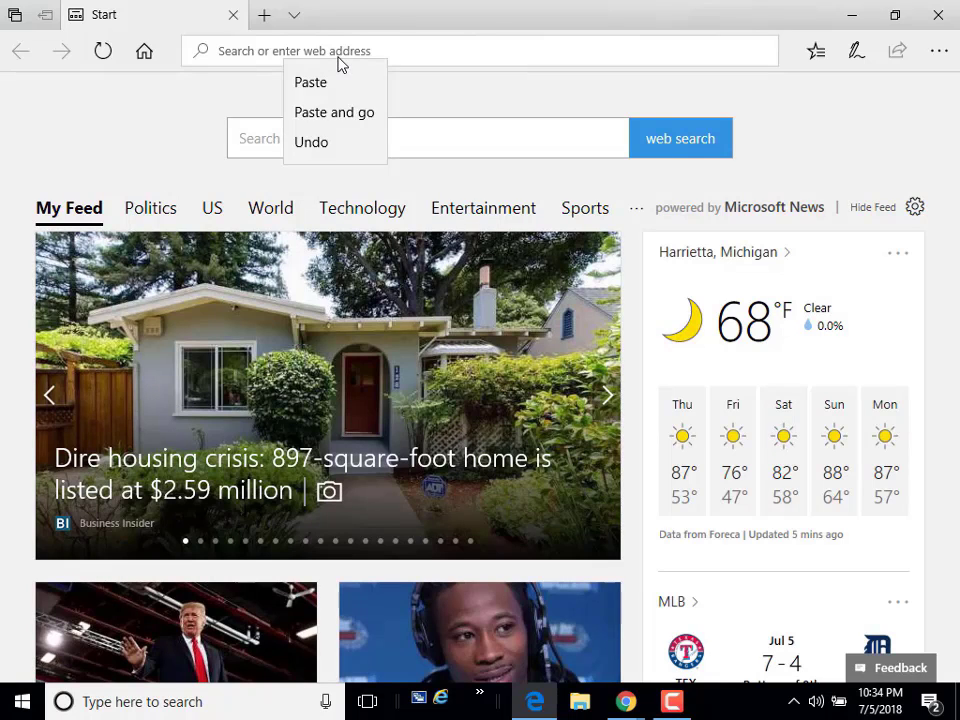
left_click(349, 106)
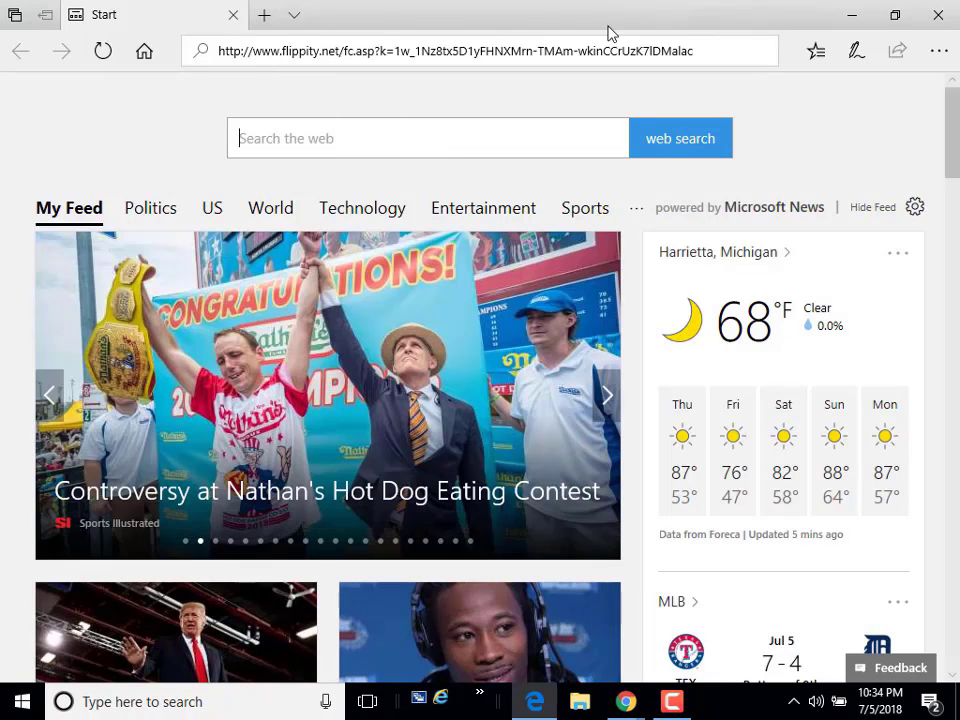
left_click(699, 51)
left_click(699, 51)
key("Return")
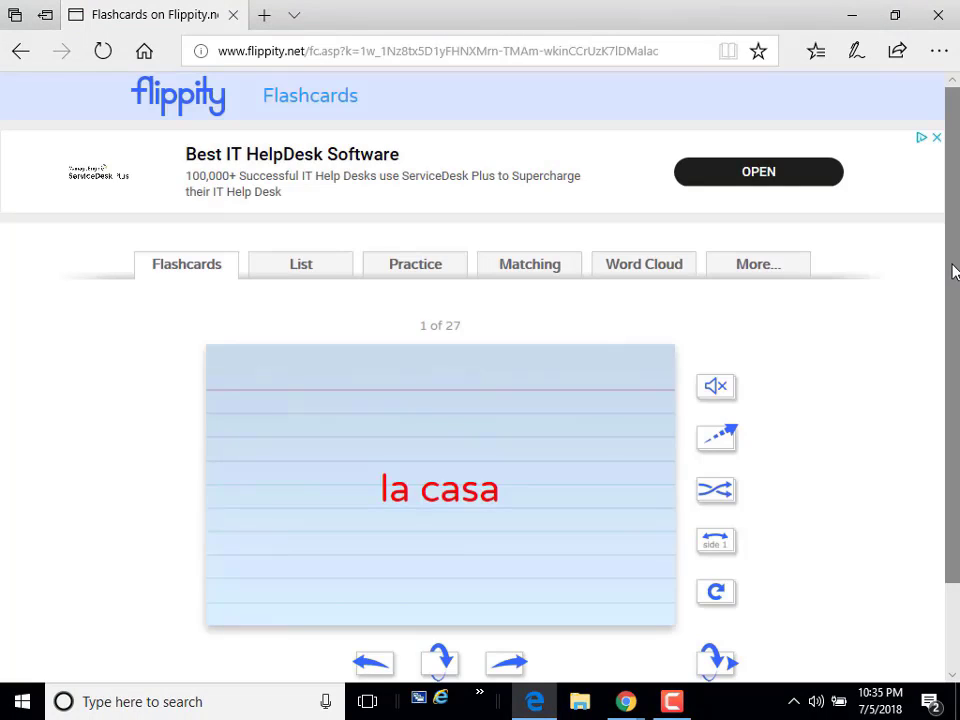
- Flip through the flashcards from la casa to el dormitorio on both sides, then remove the el dormitorio card
left_click_drag(951, 266, 951, 346)
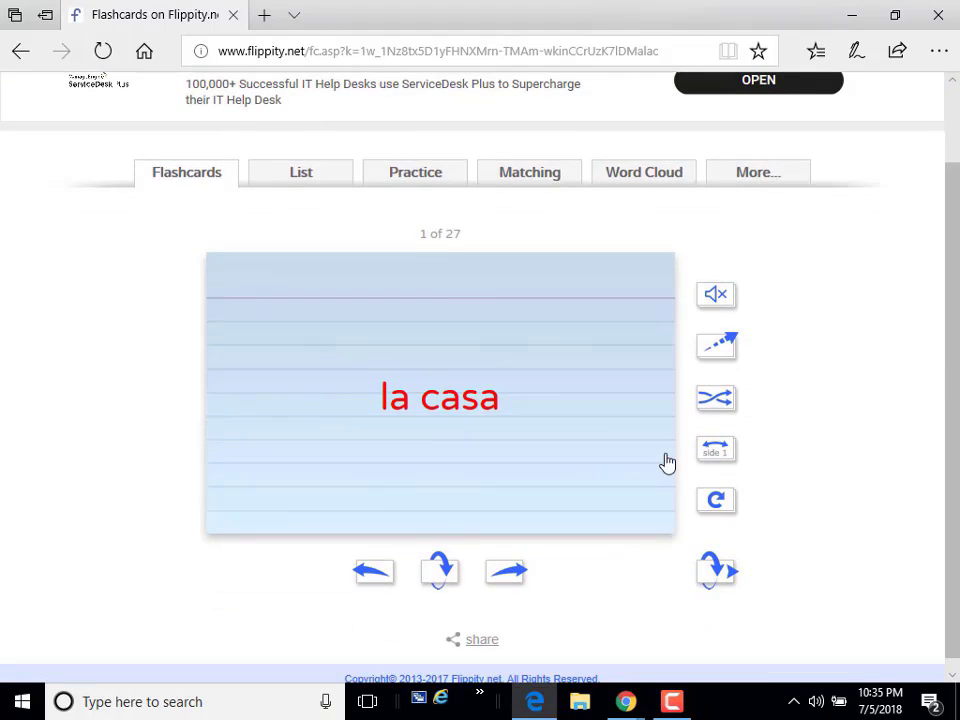
left_click(666, 461)
left_click(666, 461)
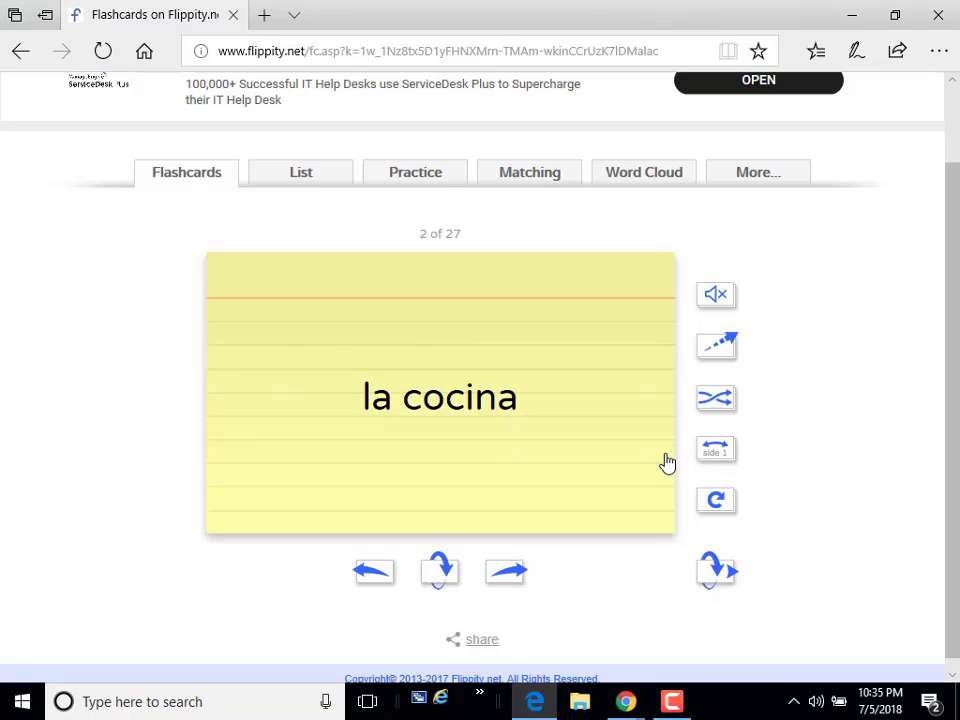
left_click(666, 461)
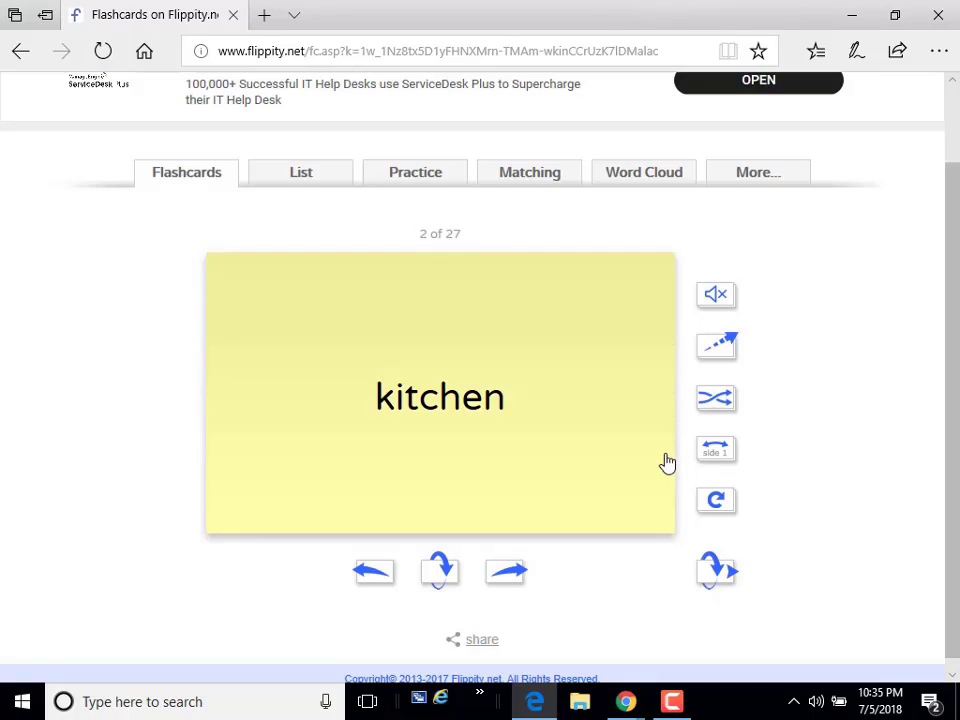
left_click(666, 461)
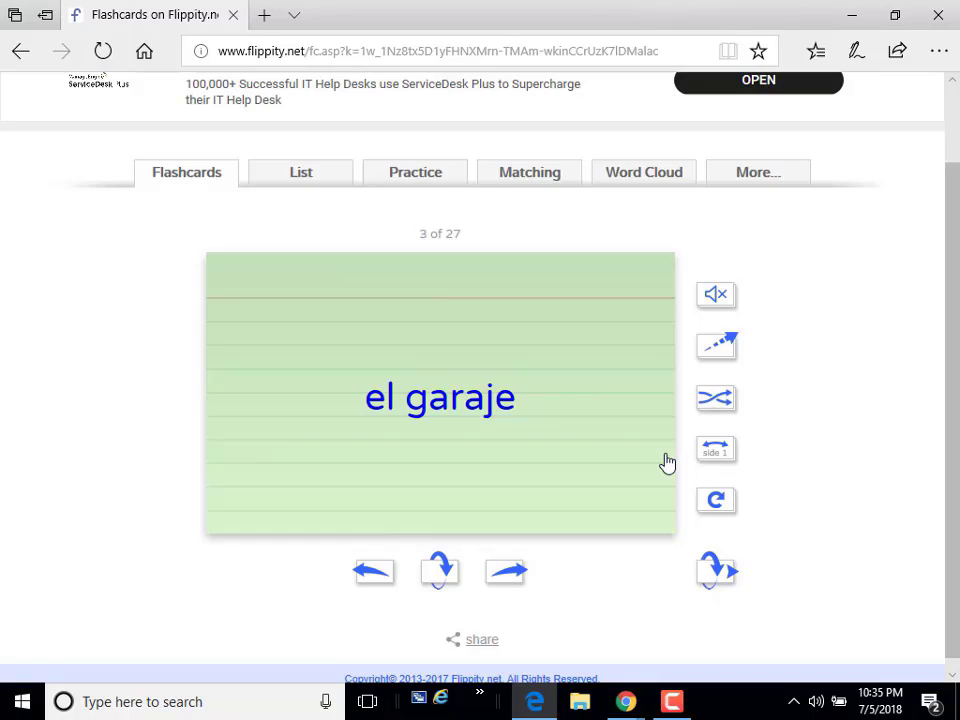
left_click(666, 461)
left_click(666, 461)
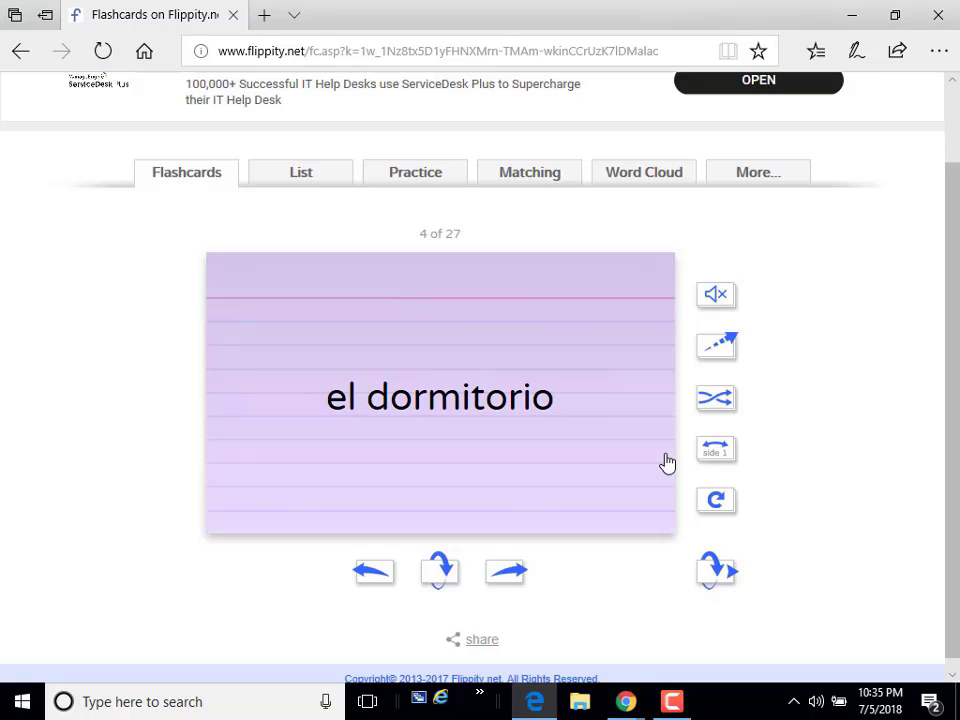
left_click(666, 461)
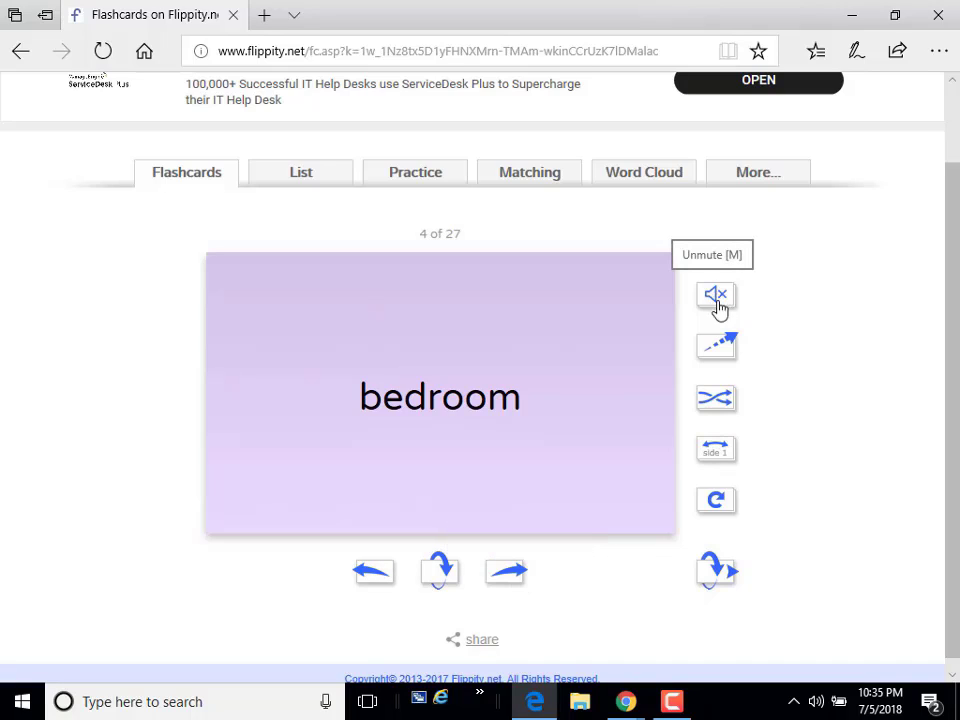
left_click(721, 361)
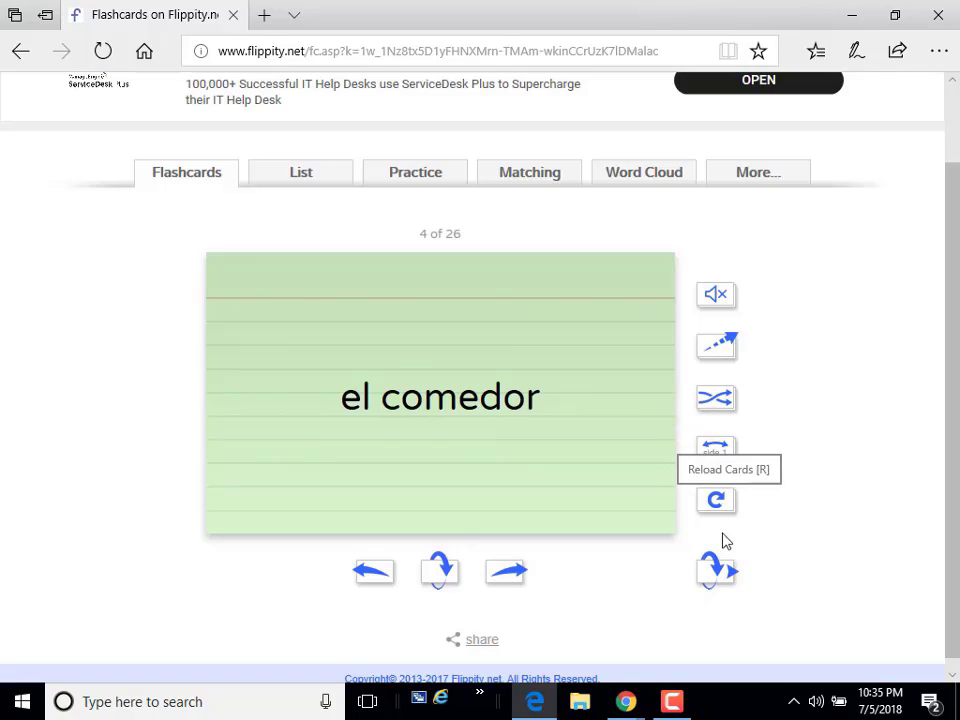
- View the flashcard terms as a two-sided list, then bring up the Practice activity
left_click(305, 180)
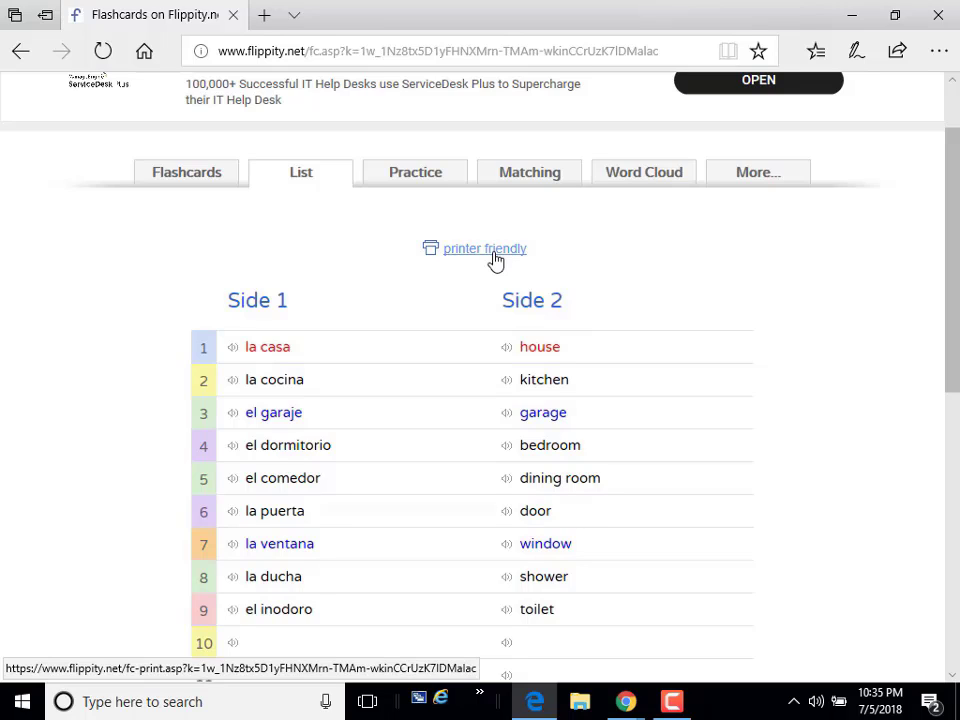
double_click(423, 184)
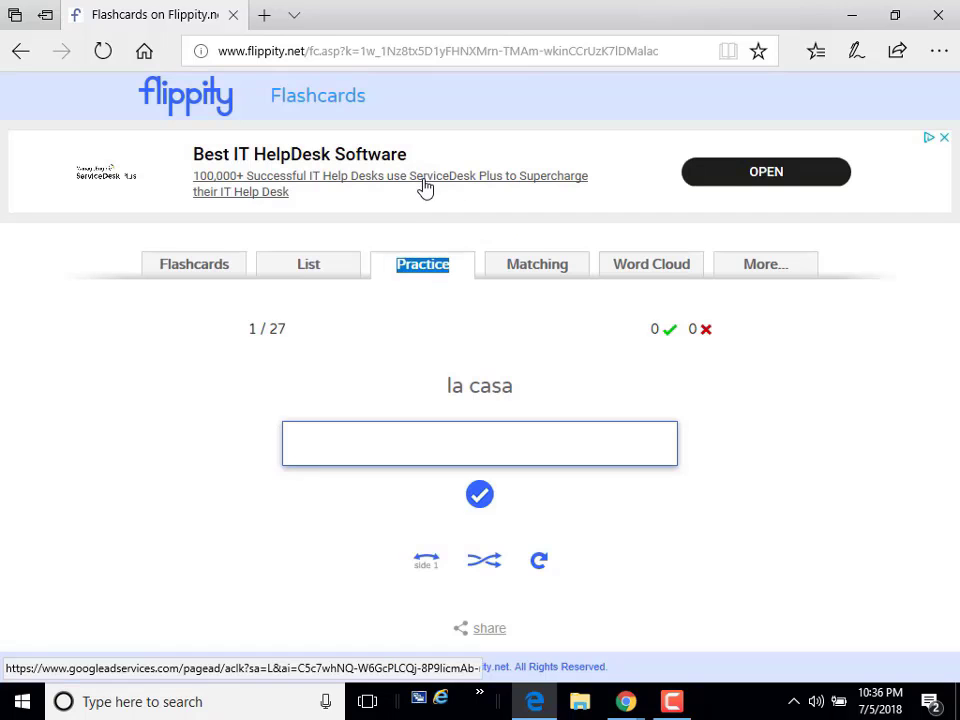
- In the Matching activity, pair kitchen with la cocina and la ducha with shower
left_click(533, 276)
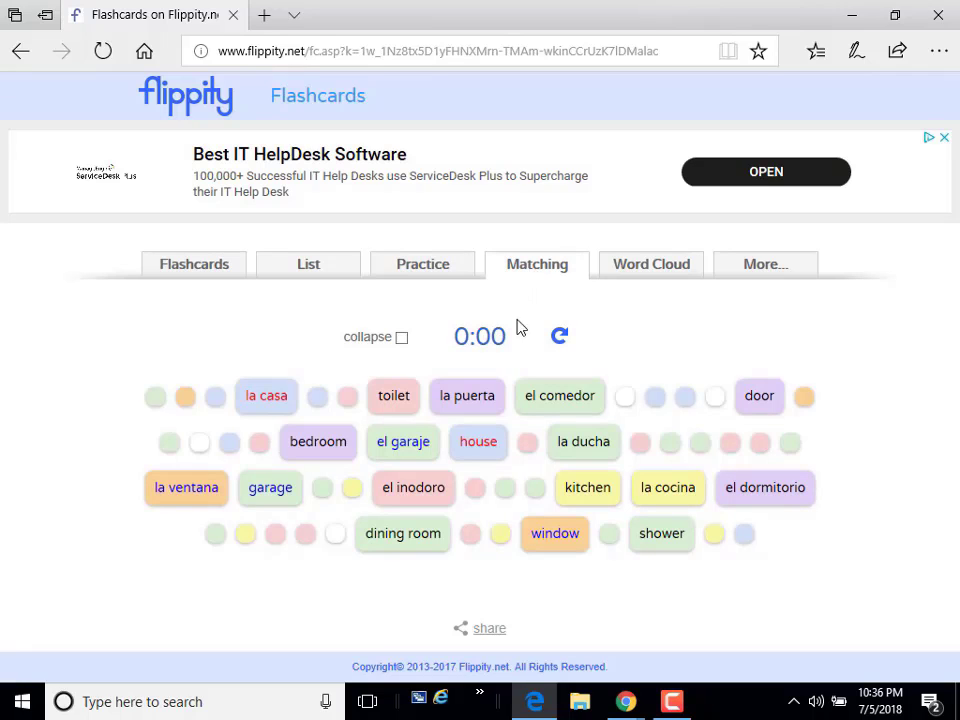
left_click(593, 505)
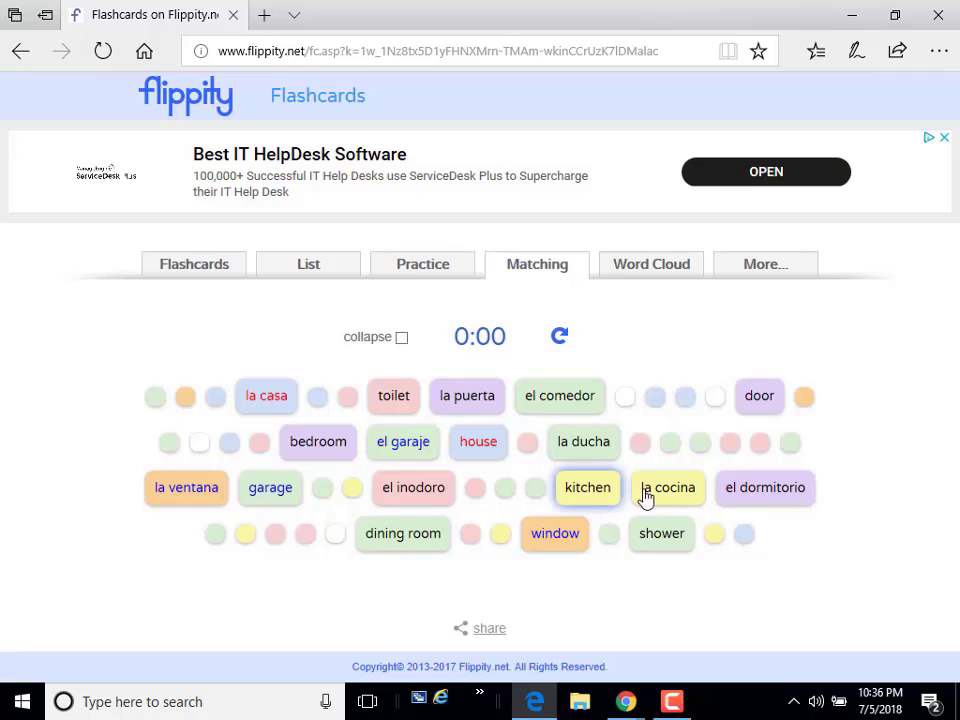
left_click(669, 497)
left_click(604, 456)
left_click(660, 545)
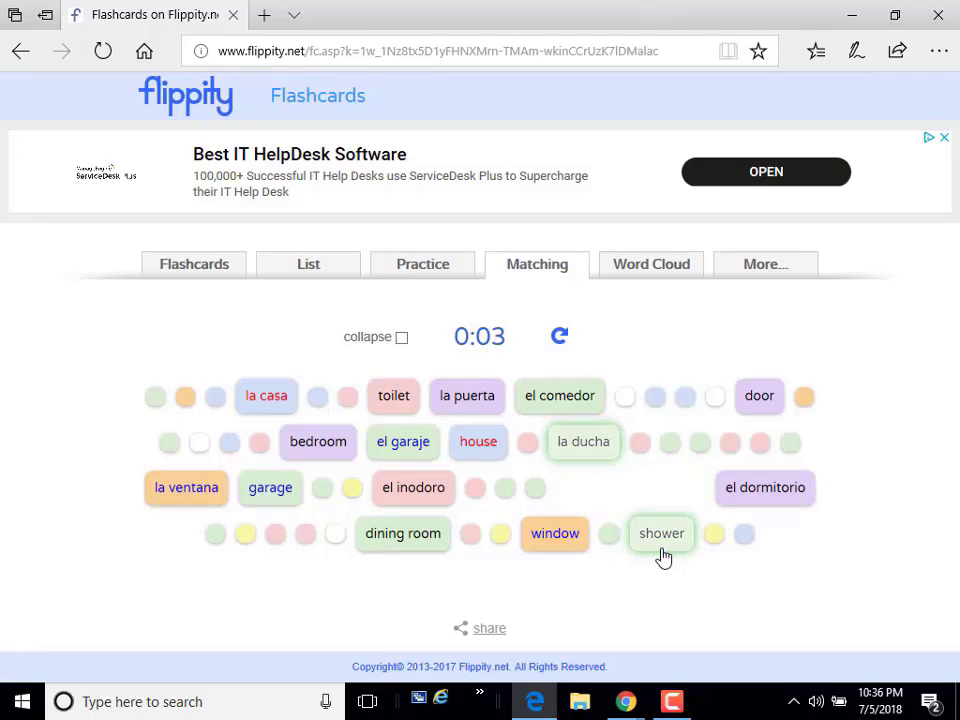
- View the Word Cloud of the terms, then look over the additional games and the Print Quiz options
left_click(635, 278)
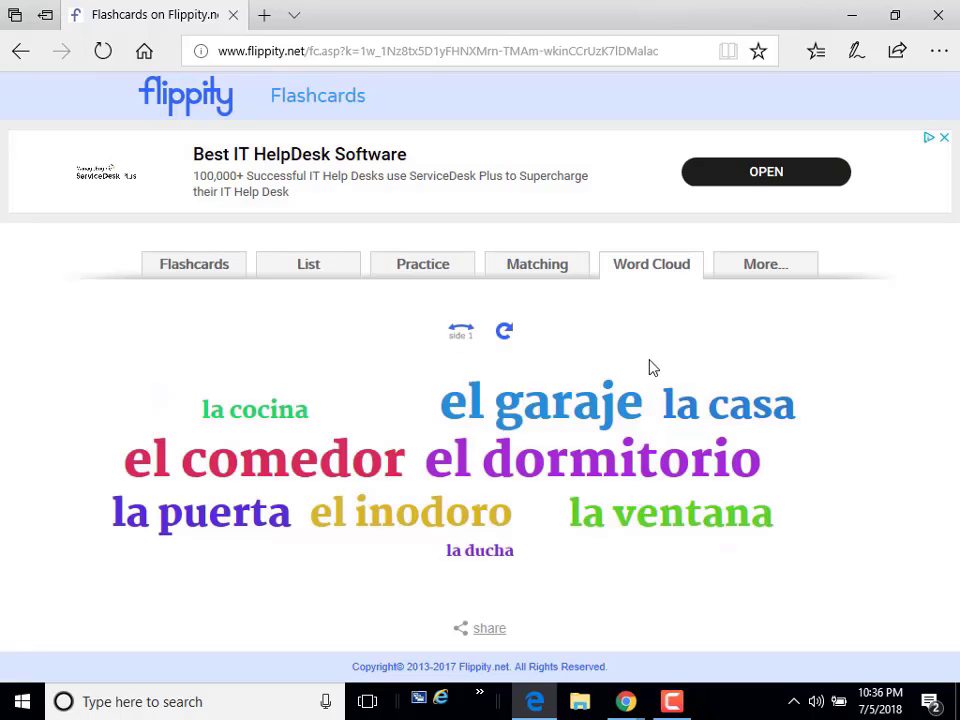
left_click(753, 286)
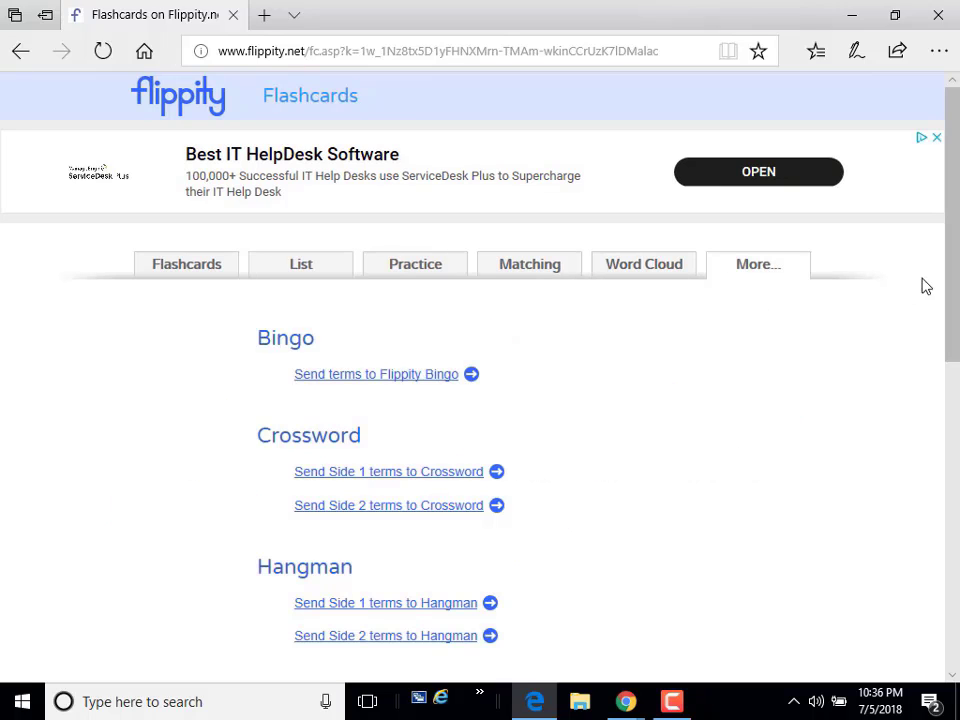
left_click_drag(950, 251, 950, 497)
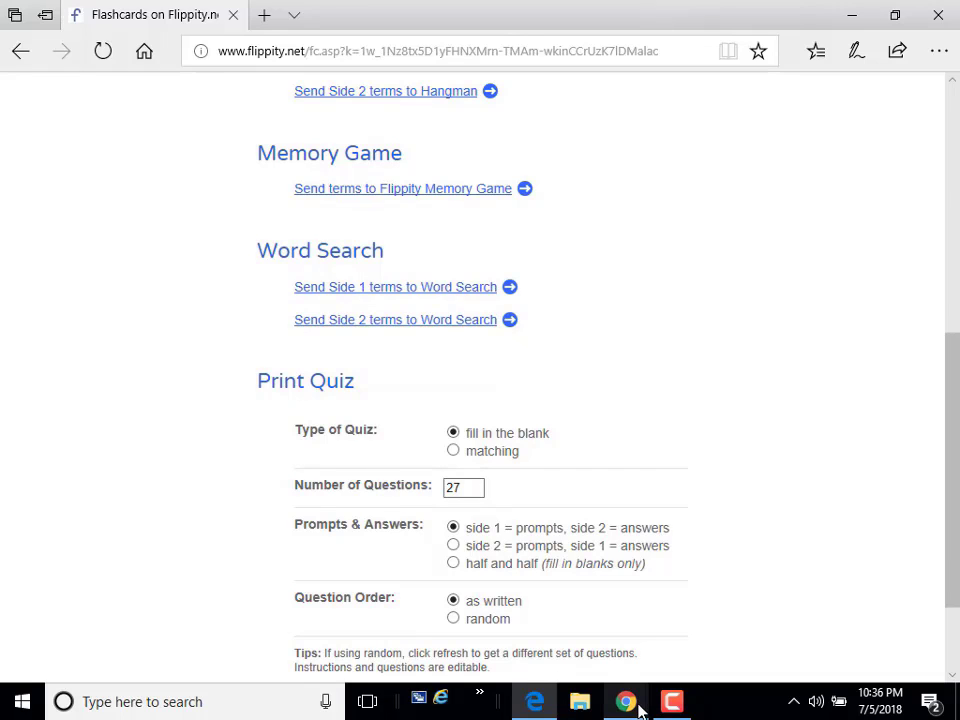
- Switch back to Chrome and browse the Flippity.net homepage templates down to Flippity Certificate Quiz
mouse_move(640, 708)
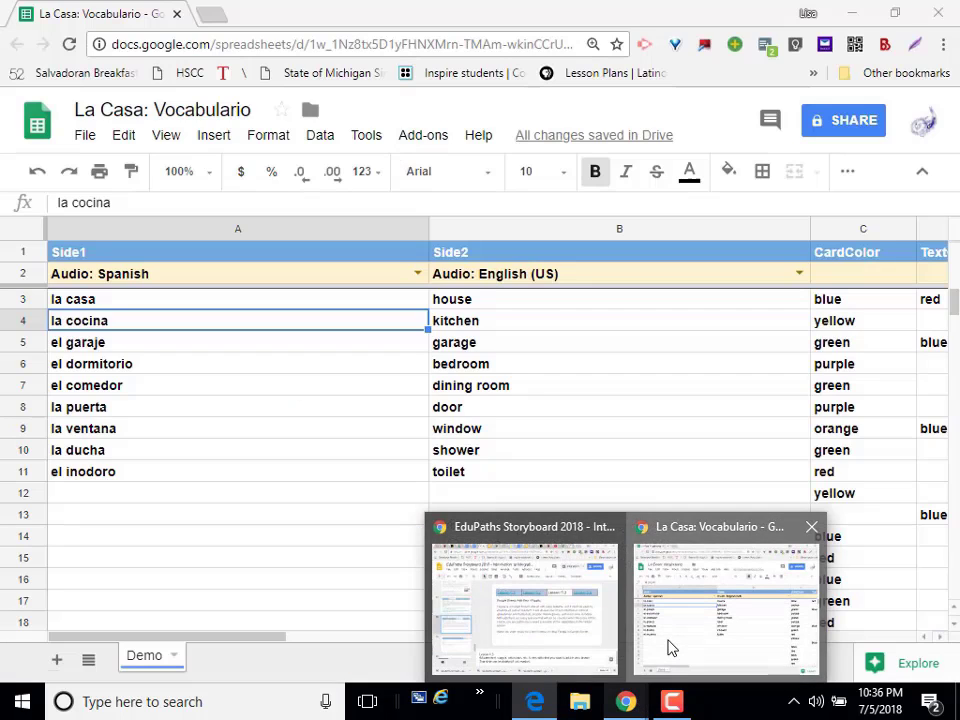
left_click(665, 650)
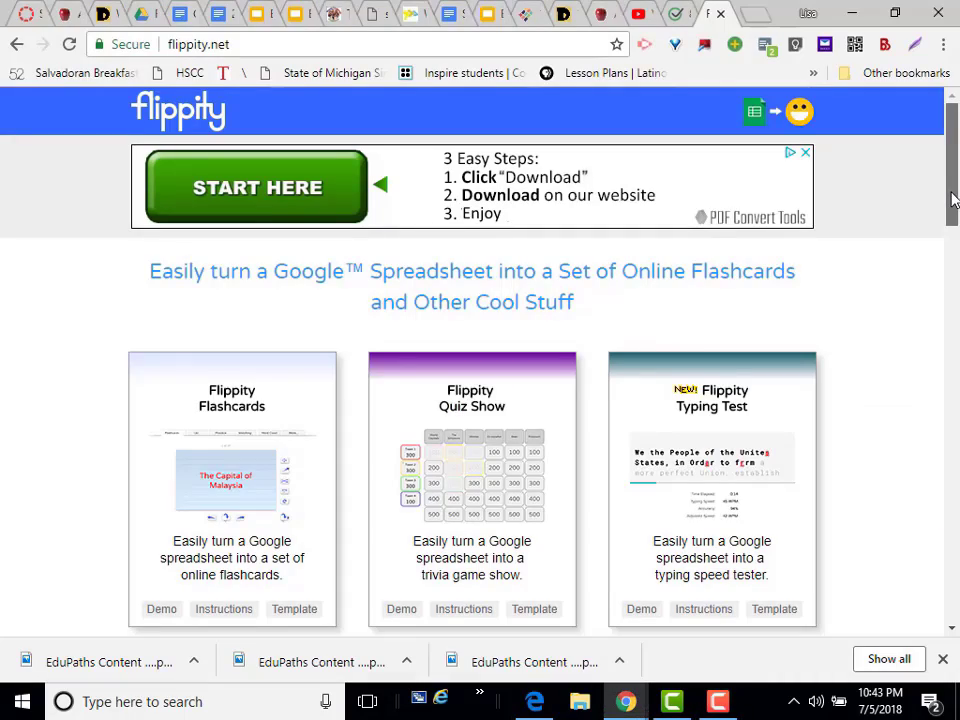
left_click_drag(953, 200, 940, 548)
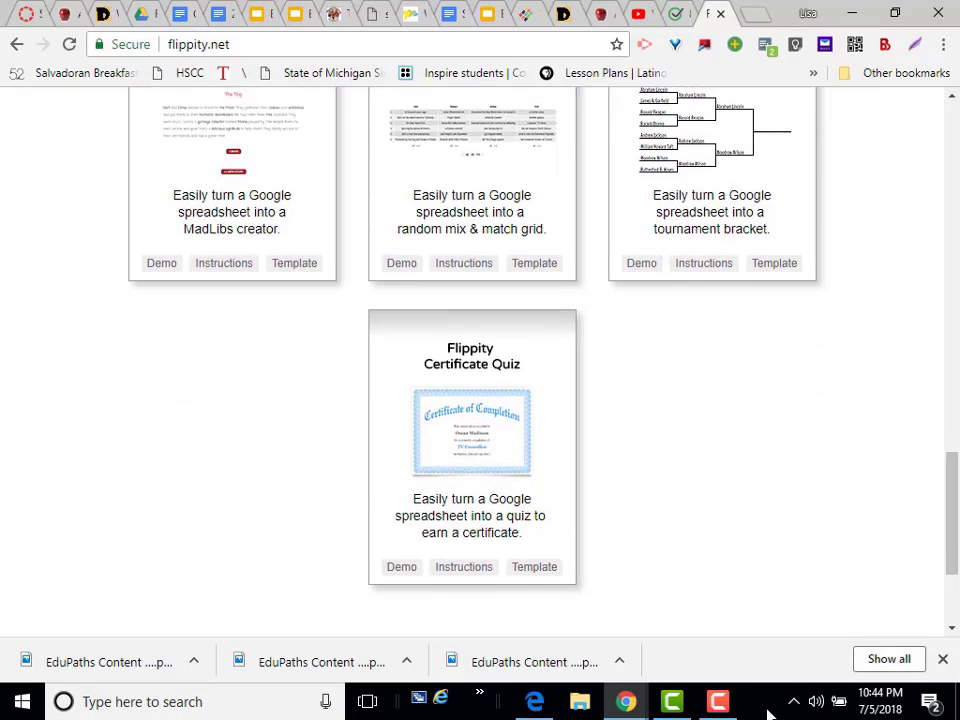